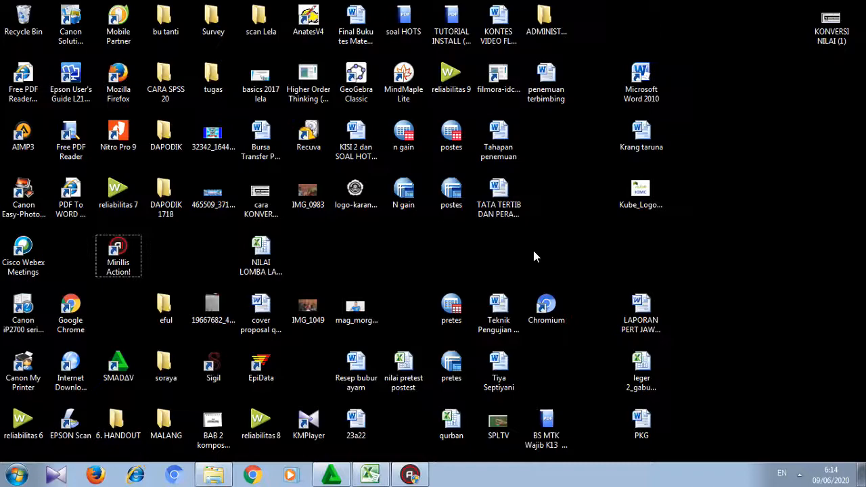
Step: Launch AnatesV4 and run its multiple-choice analysis module (Anates Pilihan Ganda)
{"action": "left_click", "coordinate": [310, 21]}
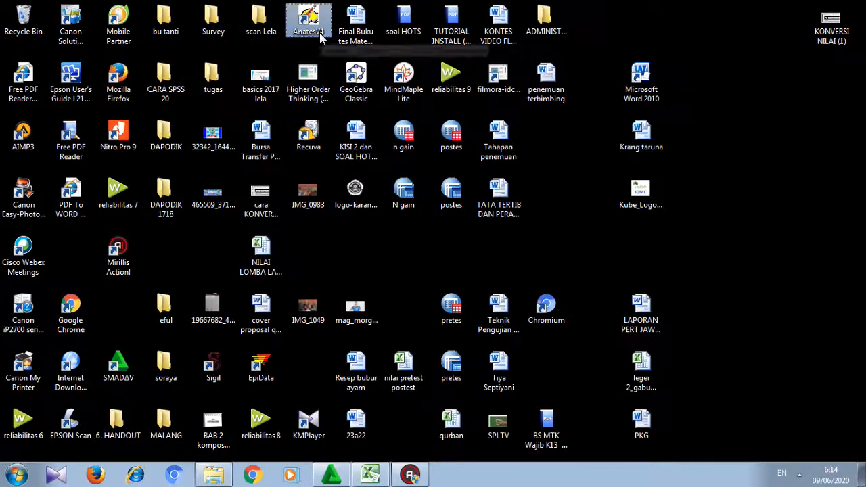
{"action": "double_click", "coordinate": [321, 38]}
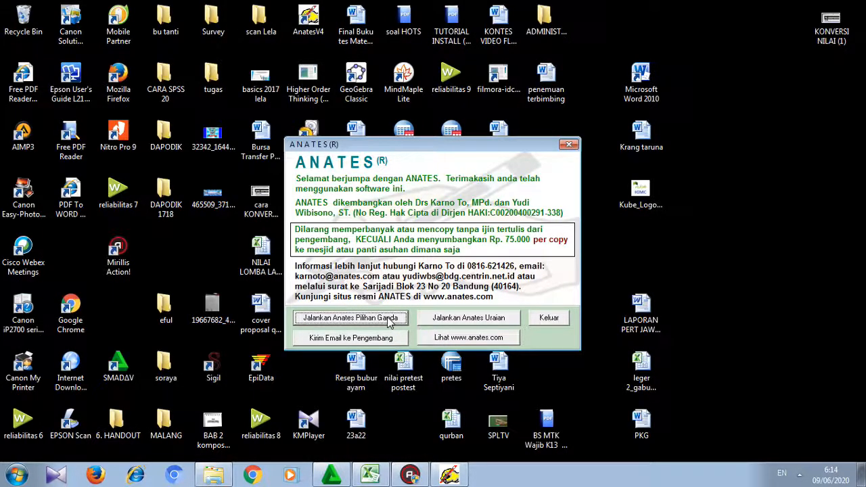
{"action": "left_click", "coordinate": [390, 322]}
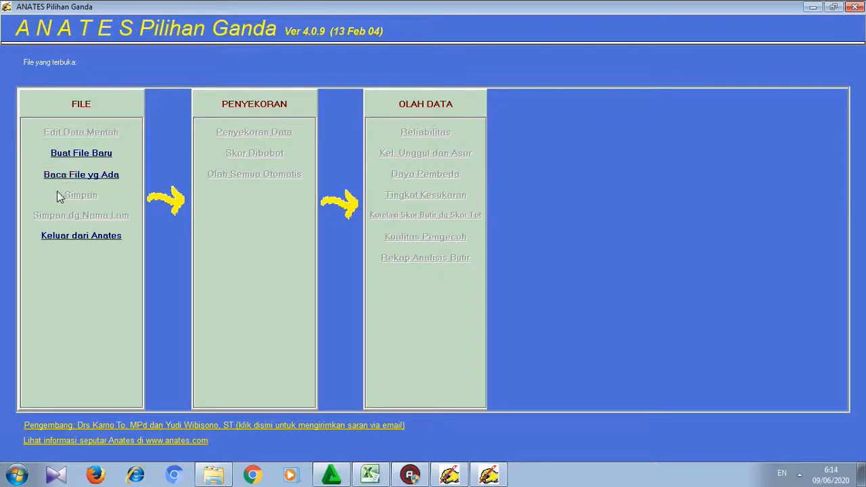
Step: Create a new raw data file for 10 subjects, 10 items and 5 answer choices, and return to the main menu
{"action": "left_click", "coordinate": [103, 155]}
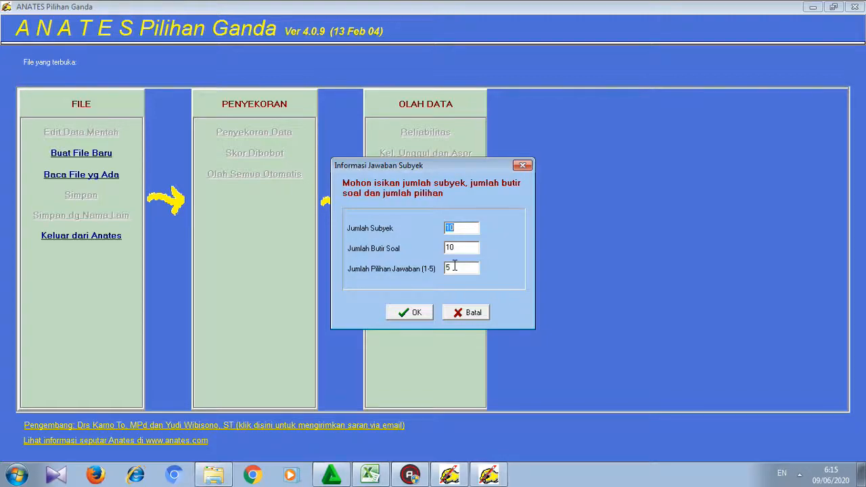
{"action": "left_click", "coordinate": [409, 312]}
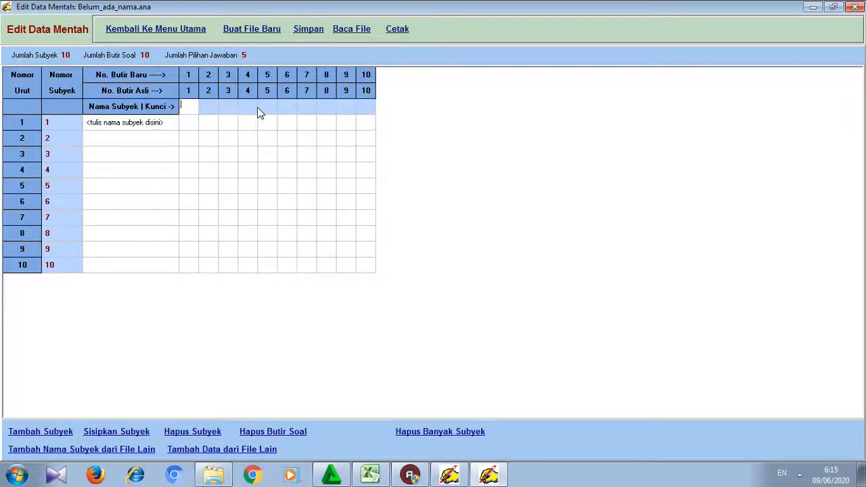
{"action": "left_click", "coordinate": [153, 122]}
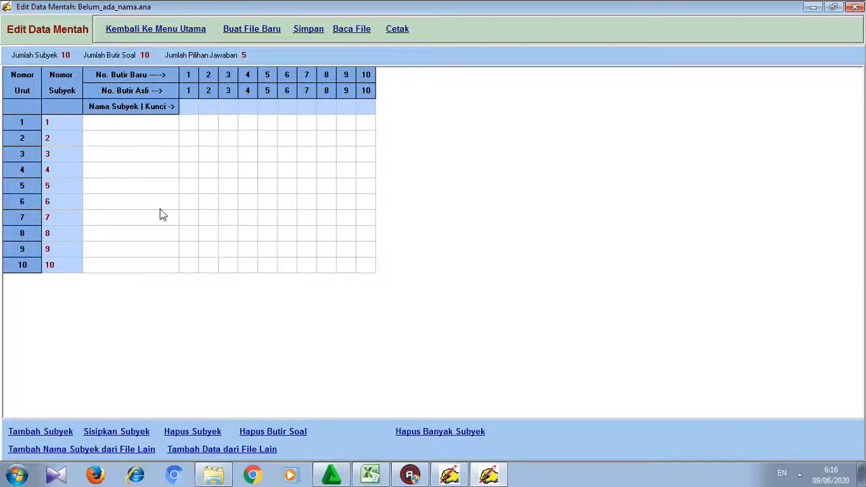
{"action": "left_click", "coordinate": [119, 36]}
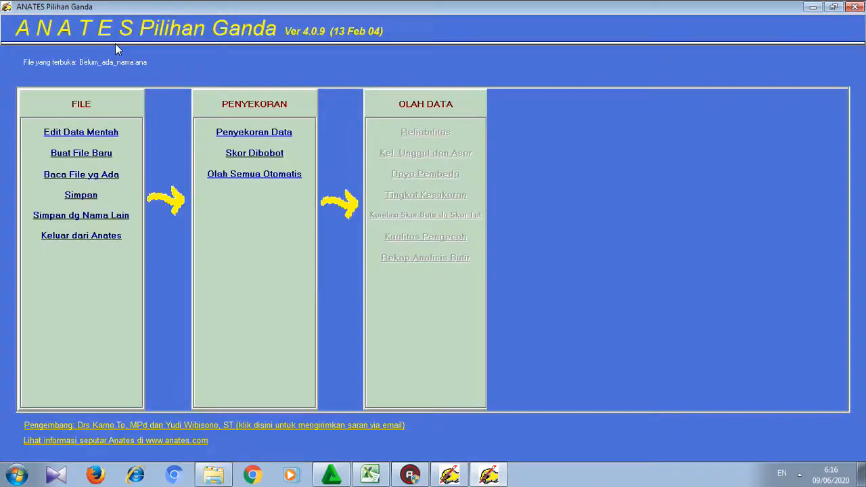
Step: Open the existing data file SOAL PRAKTIK ANATES OG from the Evaluasi Pembelajaran PBA folder
{"action": "left_click", "coordinate": [86, 178]}
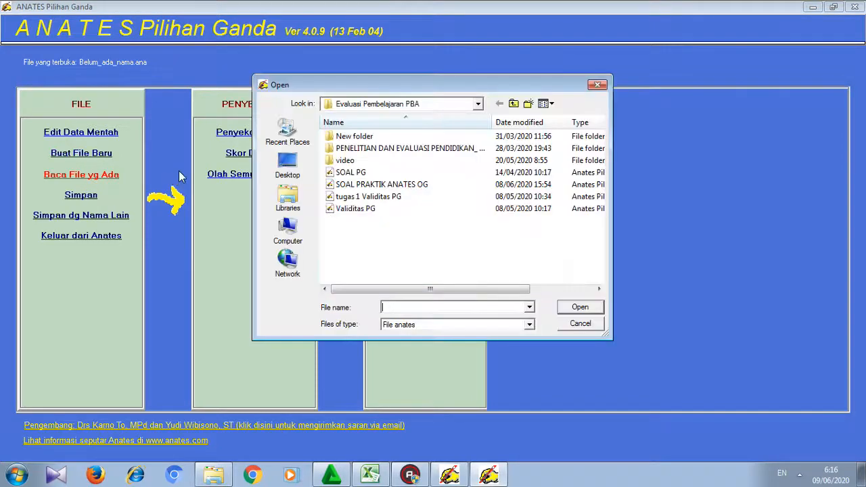
{"action": "left_click", "coordinate": [388, 185]}
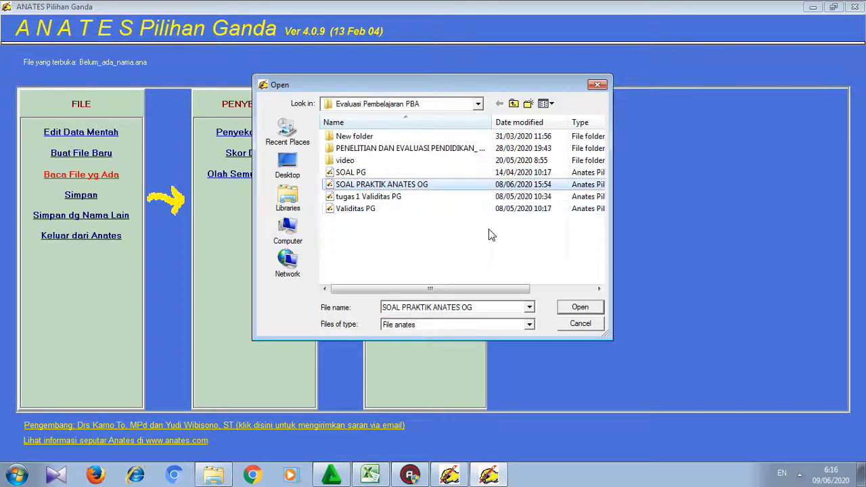
{"action": "key", "text": "Return"}
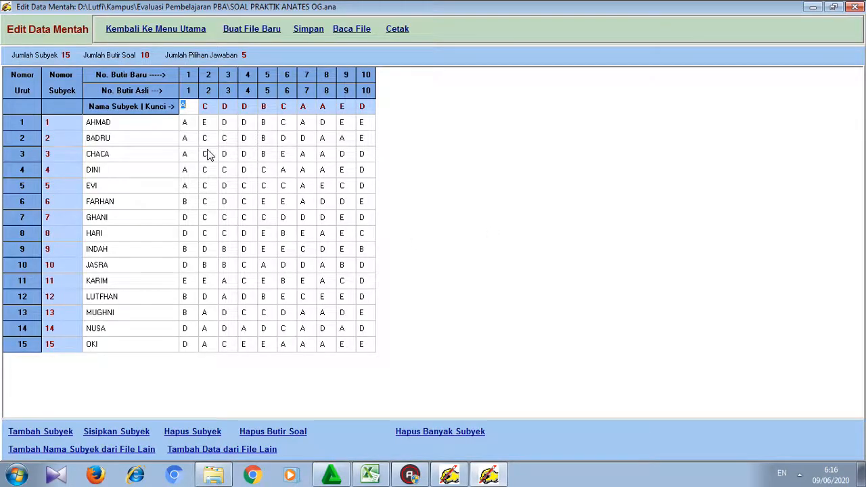
Step: Go through the answer key row of the raw data table from item 1 to item 10
{"action": "left_click", "coordinate": [188, 109]}
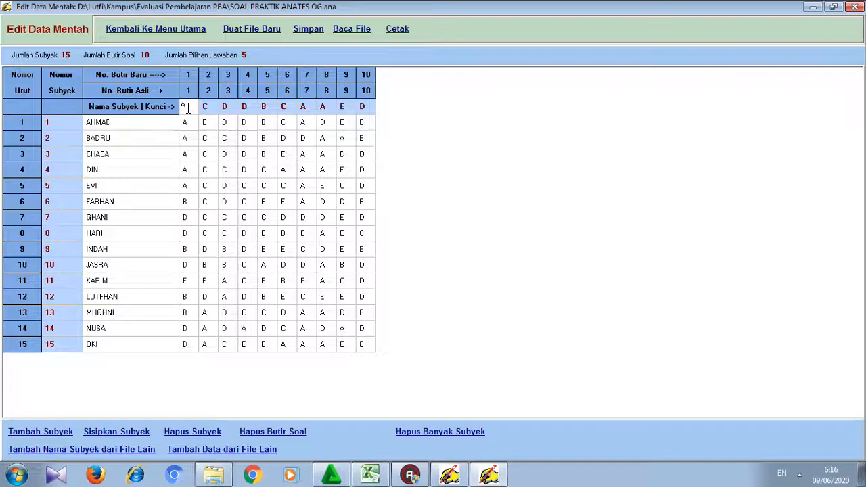
{"action": "key", "text": "Right"}
{"action": "key", "text": "Right"}
{"action": "key", "text": "Right"}
{"action": "key", "text": "Right"}
{"action": "key", "text": "Right"}
{"action": "key", "text": "Right"}
{"action": "key", "text": "Right"}
{"action": "key", "text": "Right"}
{"action": "key", "text": "Right"}
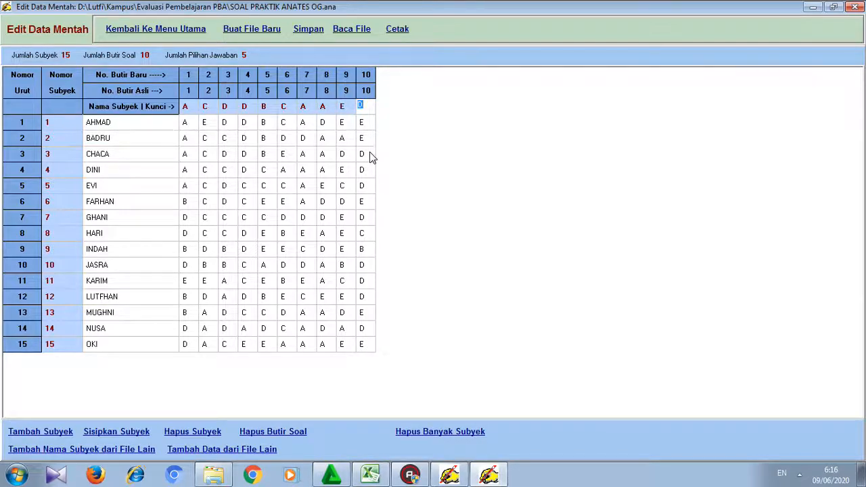
Step: Review the answers to all ten items given by subject 2 and subject 15 in the raw data table
{"action": "left_click", "coordinate": [119, 140]}
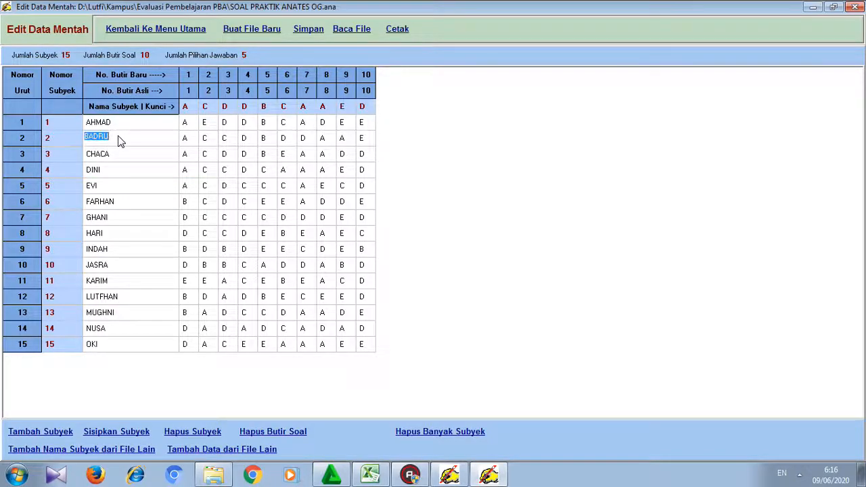
{"action": "key", "text": "Tab"}
{"action": "key", "text": "Tab"}
{"action": "key", "text": "Tab"}
{"action": "key", "text": "Tab"}
{"action": "key", "text": "Tab"}
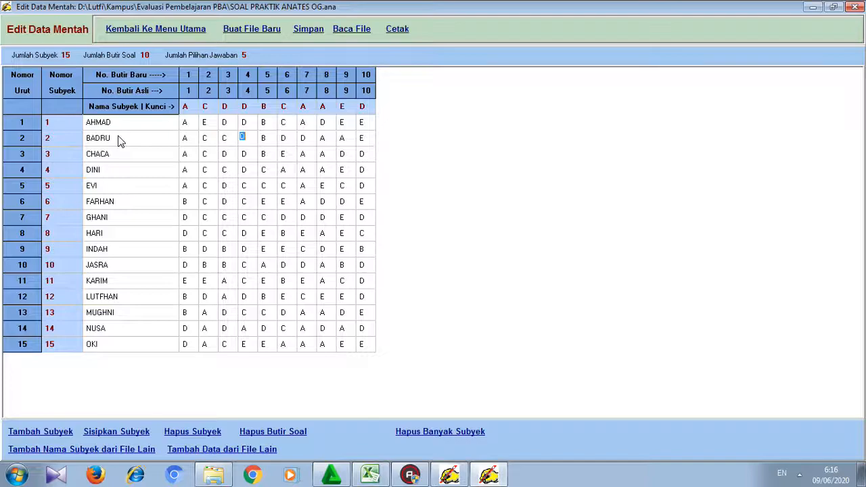
{"action": "key", "text": "Tab"}
{"action": "key", "text": "Tab"}
{"action": "key", "text": "Tab"}
{"action": "key", "text": "Tab"}
{"action": "key", "text": "Tab"}
{"action": "left_click", "coordinate": [184, 346]}
{"action": "key", "text": "Tab"}
{"action": "key", "text": "Tab"}
{"action": "key", "text": "Tab"}
{"action": "key", "text": "Tab"}
{"action": "key", "text": "Tab"}
{"action": "key", "text": "Tab"}
{"action": "key", "text": "Tab"}
{"action": "key", "text": "Tab"}
{"action": "key", "text": "Tab"}
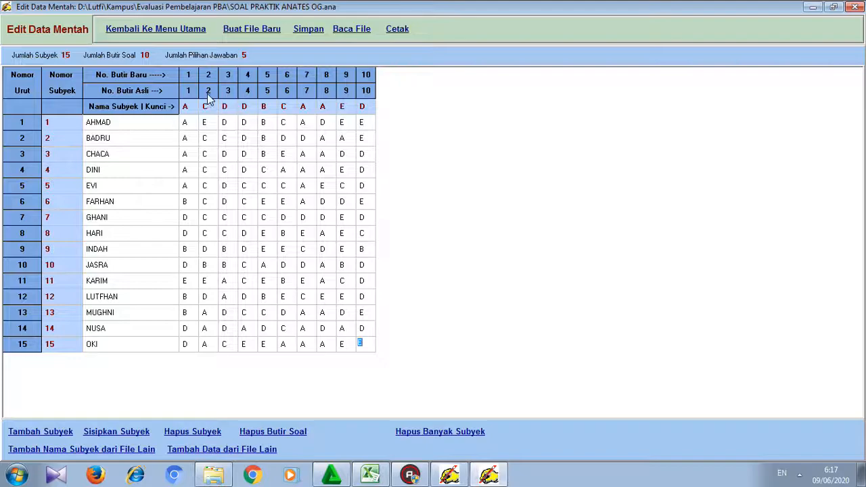
Step: Score the raw data, sort the subjects by score from high to low, and return to the main menu
{"action": "left_click", "coordinate": [150, 34]}
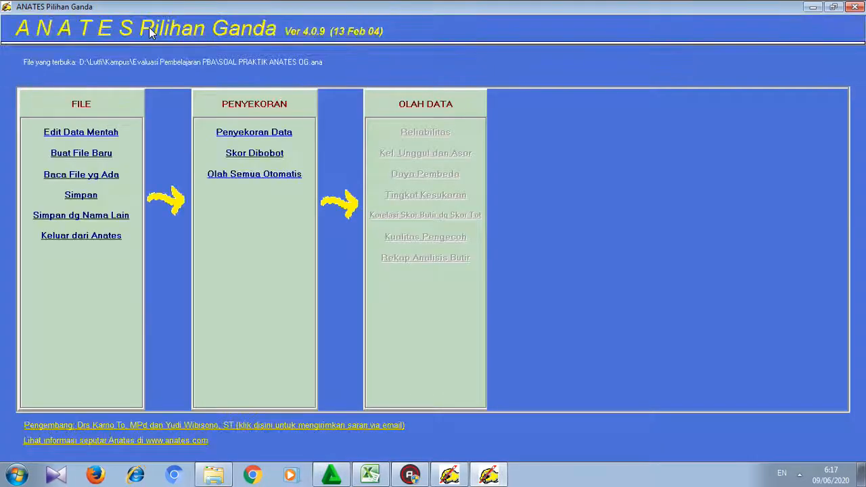
{"action": "left_click", "coordinate": [267, 140]}
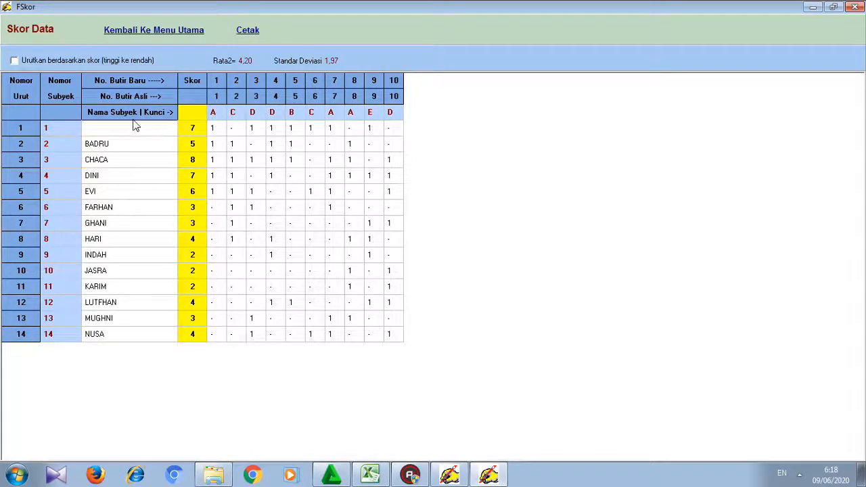
{"action": "left_click", "coordinate": [15, 61]}
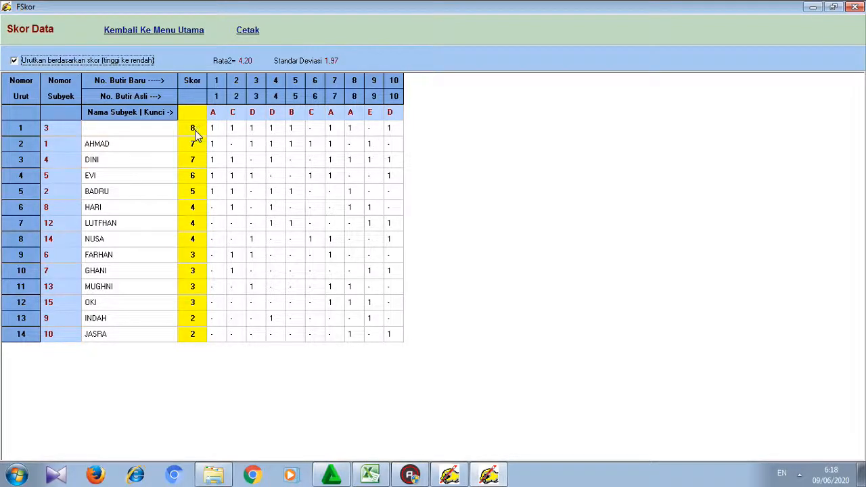
{"action": "left_click", "coordinate": [15, 60]}
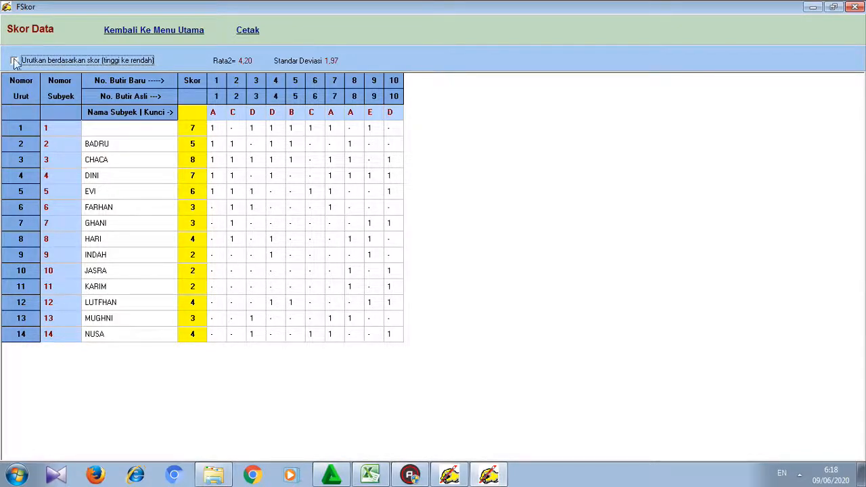
{"action": "left_click", "coordinate": [15, 61]}
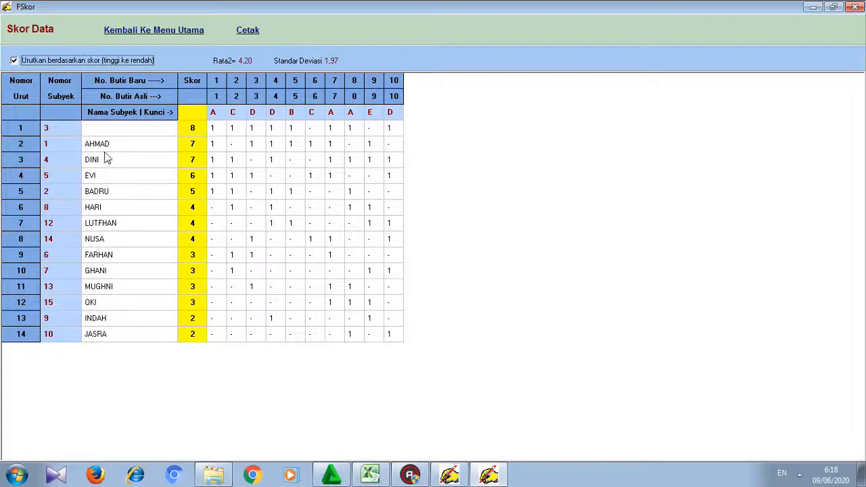
{"action": "left_click", "coordinate": [155, 31]}
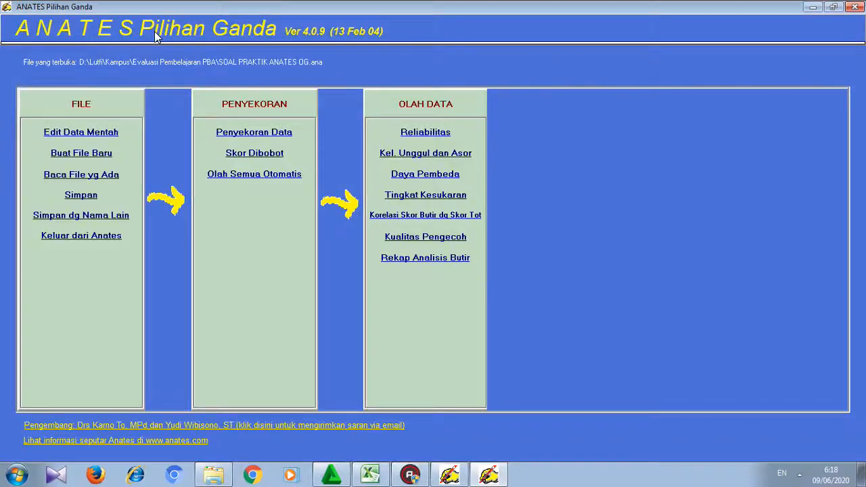
Step: Calculate the weighted scores with weight 1 for correct and 0 for wrong answers, and return to the main menu
{"action": "left_click", "coordinate": [264, 156]}
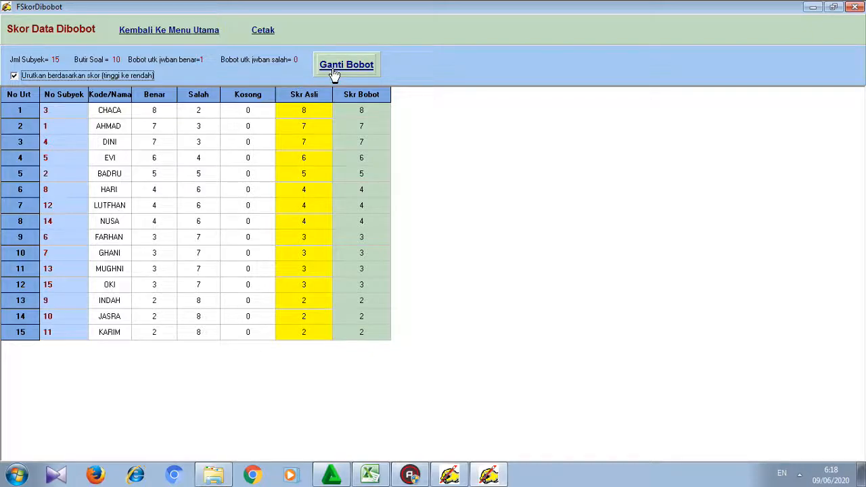
{"action": "left_click", "coordinate": [358, 68]}
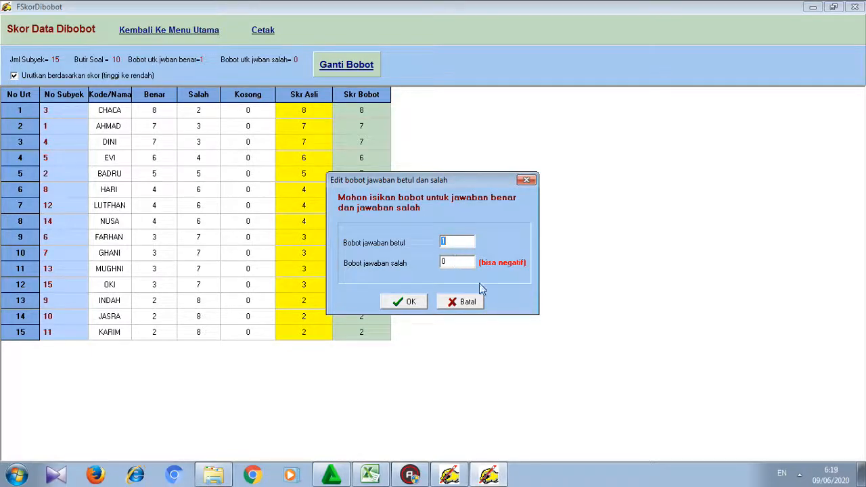
{"action": "left_click", "coordinate": [403, 301]}
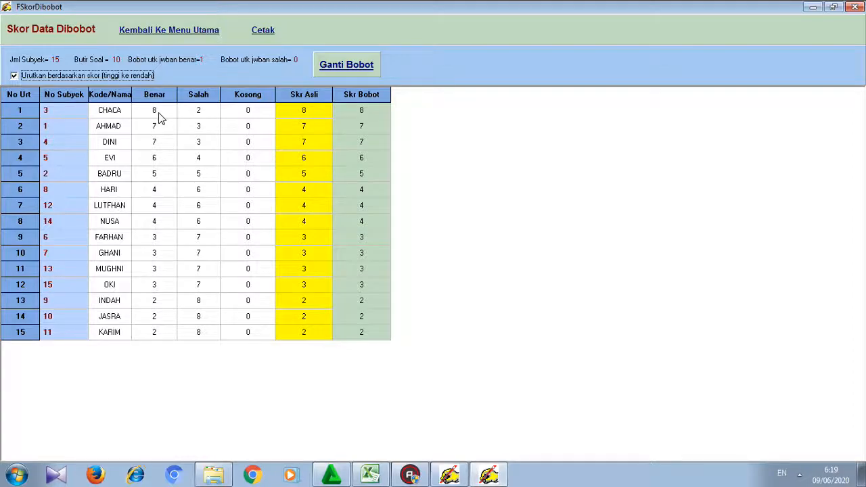
{"action": "left_click", "coordinate": [144, 34]}
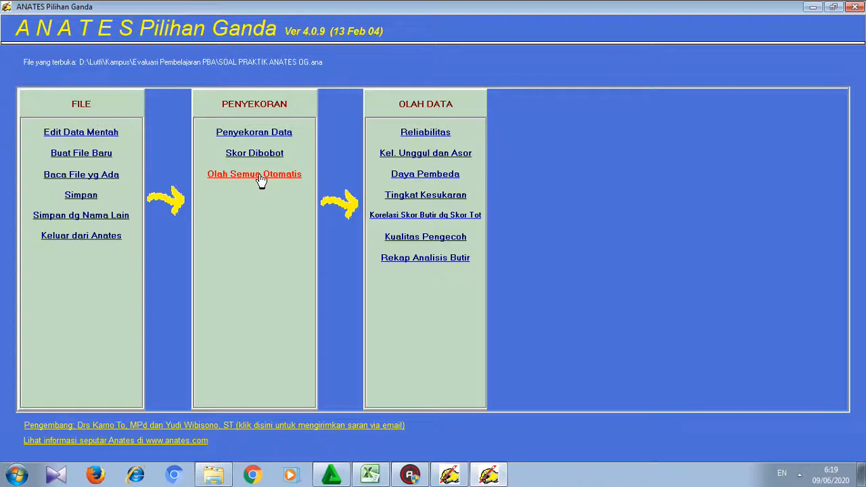
Step: Examine the test reliability report and the upper and lower group tables, returning to the main menu after each
{"action": "left_click", "coordinate": [427, 132]}
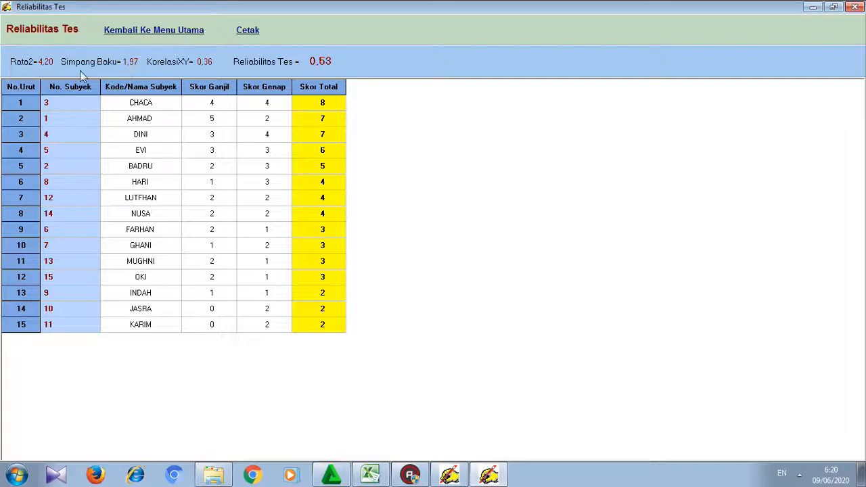
{"action": "left_click", "coordinate": [169, 31]}
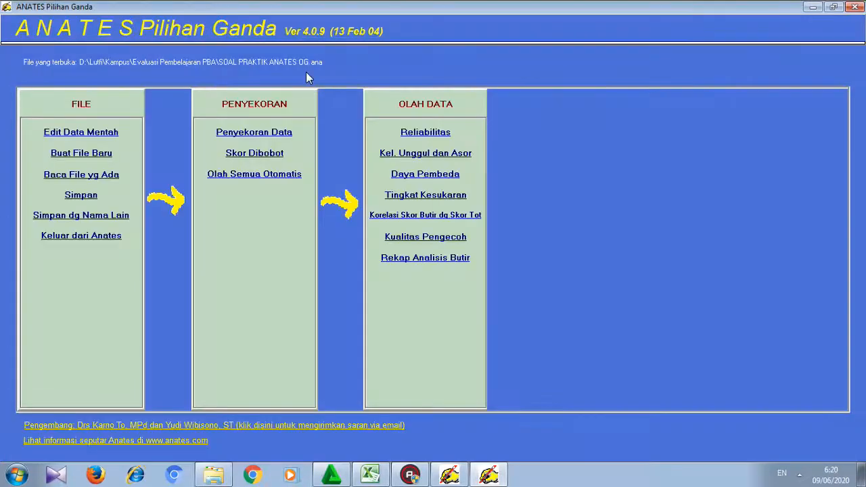
{"action": "left_click", "coordinate": [433, 153]}
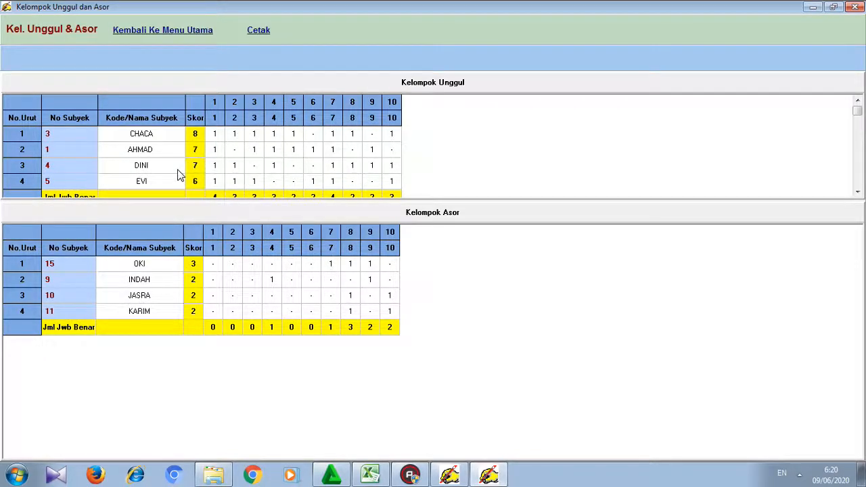
{"action": "scroll", "coordinate": [179, 174], "scroll_direction": "down", "scroll_amount": 1}
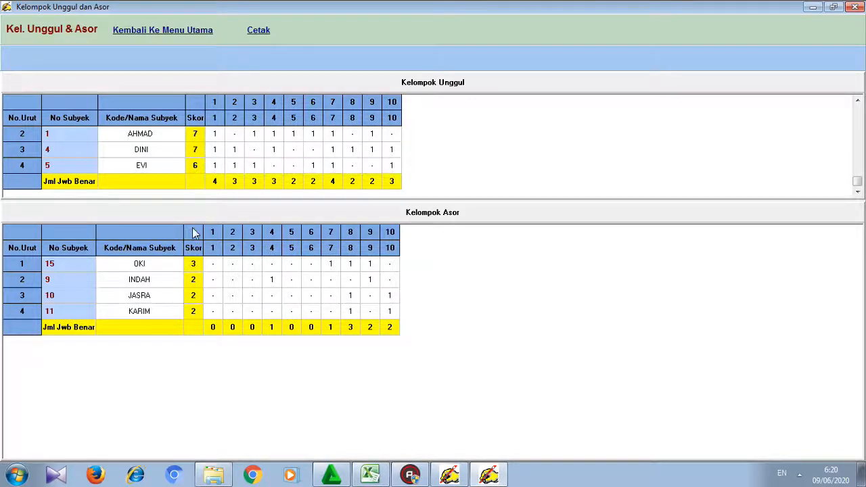
{"action": "left_click", "coordinate": [196, 37]}
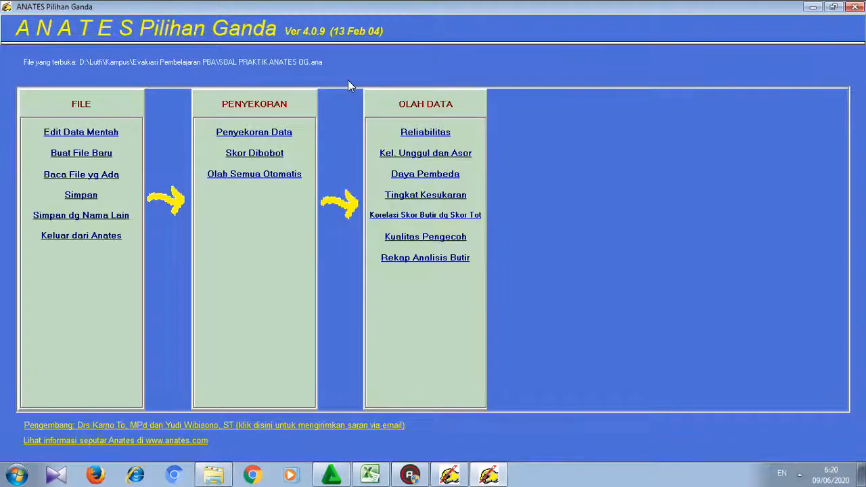
Step: Examine the item discriminating power and difficulty level reports, returning to the main menu after each
{"action": "left_click", "coordinate": [438, 180]}
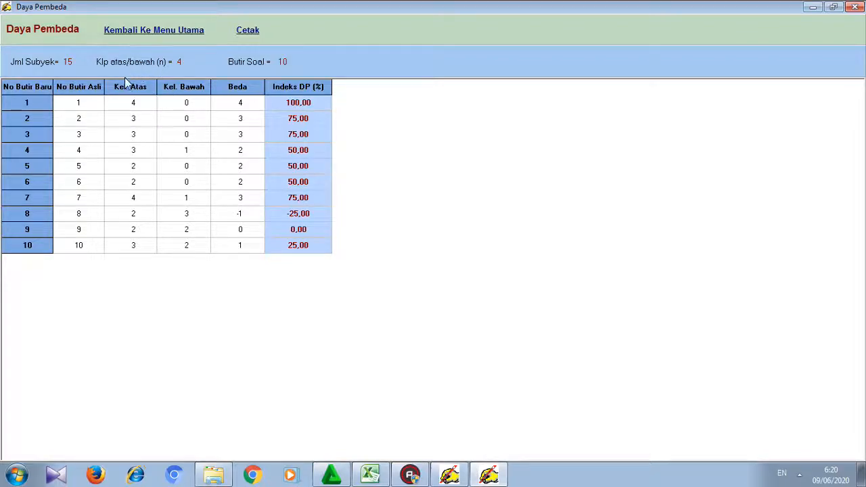
{"action": "left_click", "coordinate": [149, 27]}
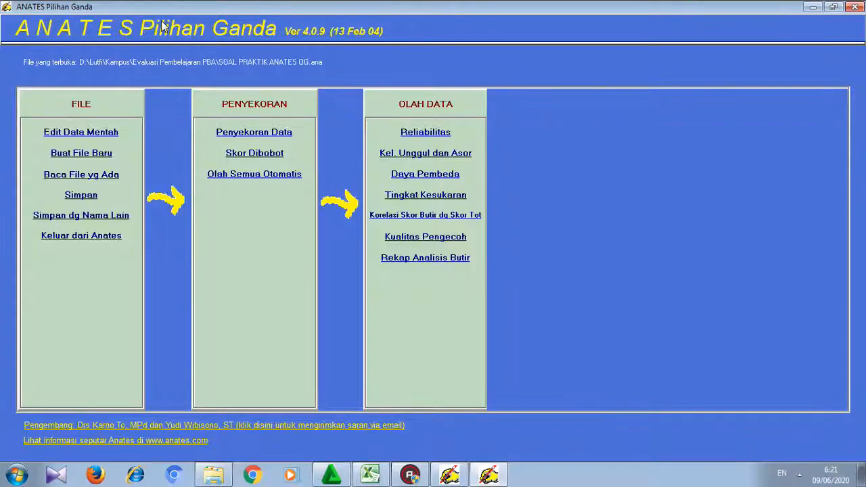
{"action": "left_click", "coordinate": [419, 196]}
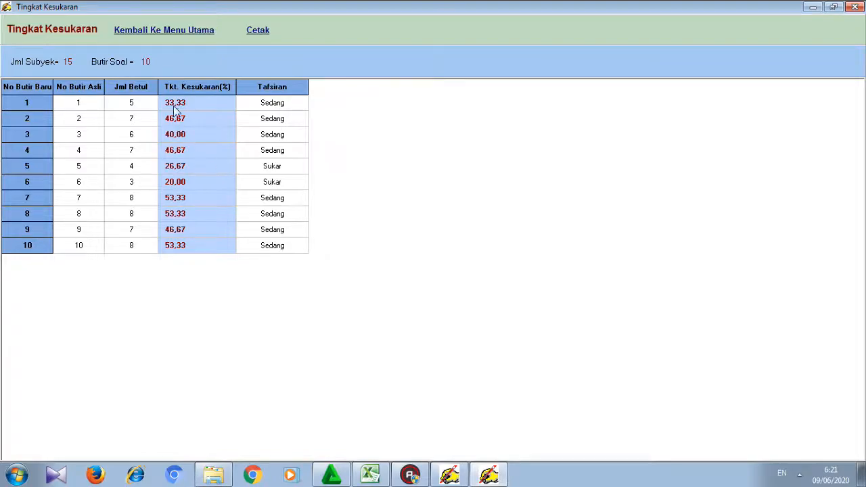
{"action": "left_click", "coordinate": [165, 30]}
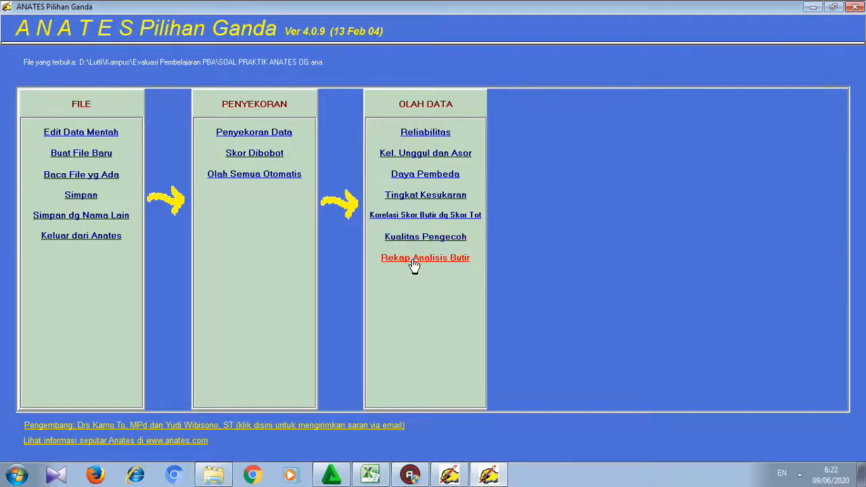
Step: View the correlation of each item's score with the total score
{"action": "left_click", "coordinate": [411, 222]}
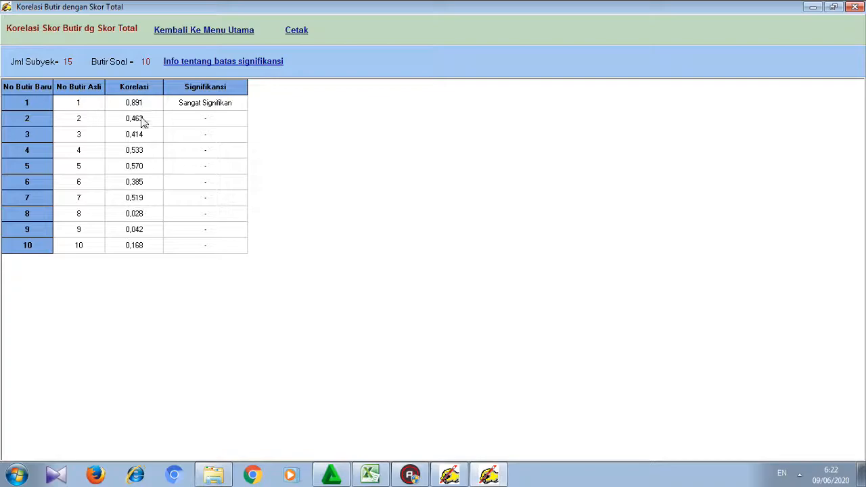
Step: Check the correlation significance limits and the item analysis recap, returning to the main menu after each report
{"action": "left_click", "coordinate": [189, 63]}
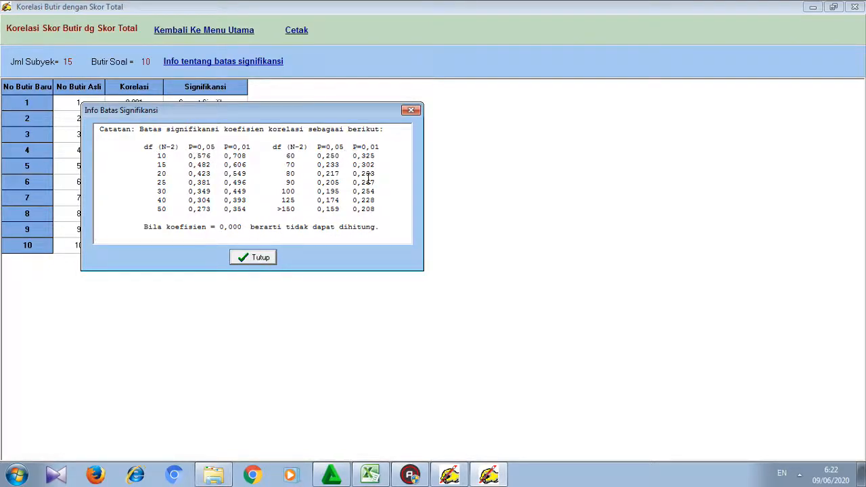
{"action": "left_click", "coordinate": [259, 259]}
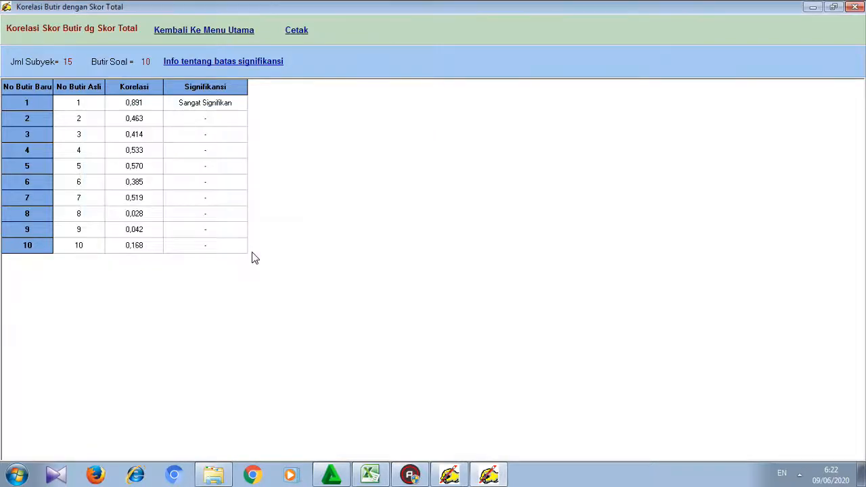
{"action": "left_click", "coordinate": [166, 31]}
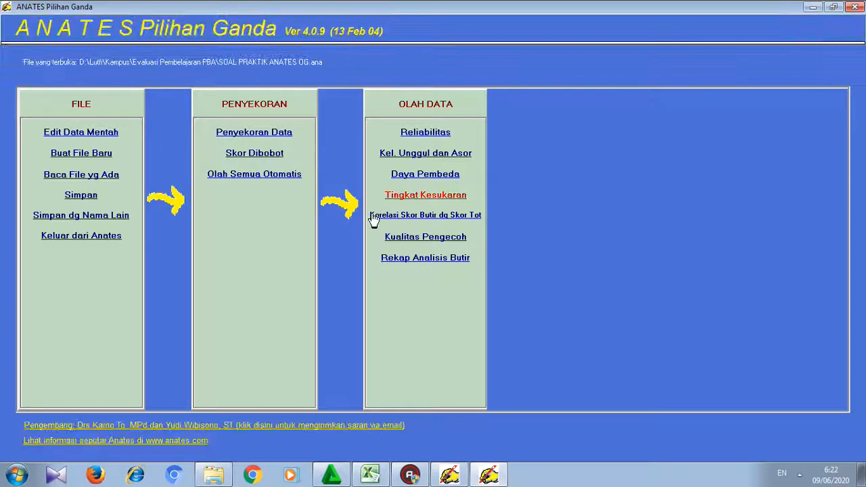
{"action": "left_click", "coordinate": [406, 260]}
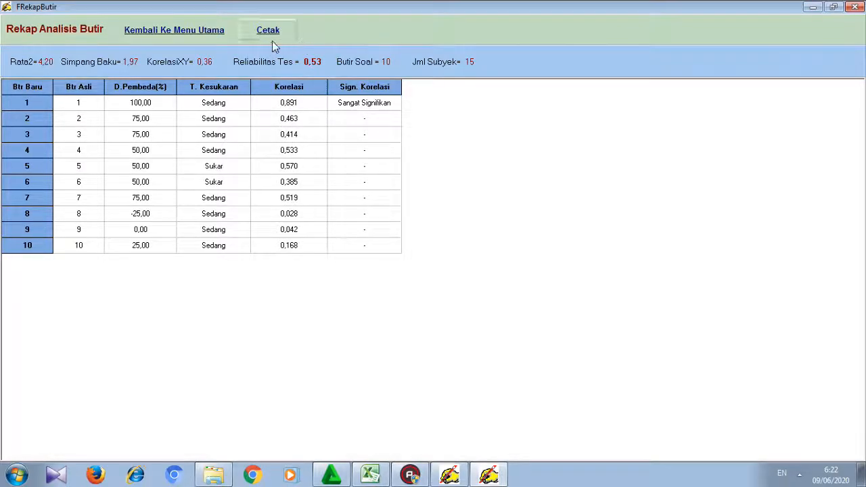
{"action": "left_click", "coordinate": [203, 34]}
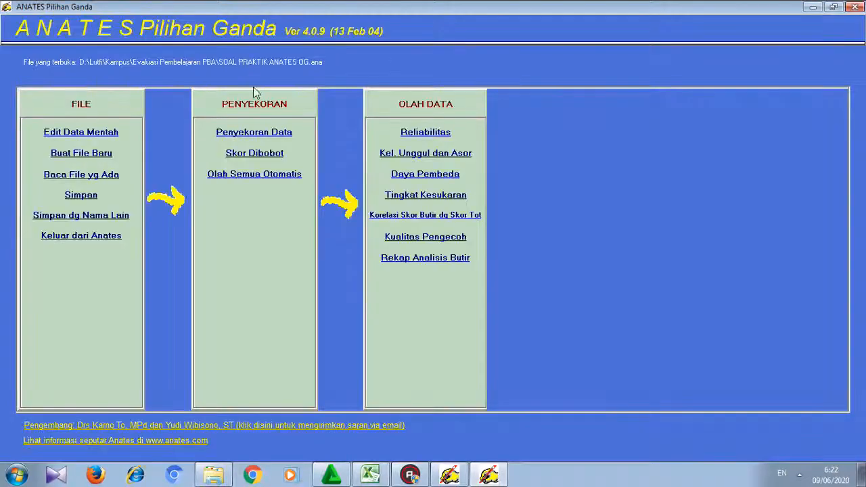
Step: Process all the analyses automatically, read through the combined report down to the item analysis recap, and close the preview
{"action": "left_click", "coordinate": [278, 177]}
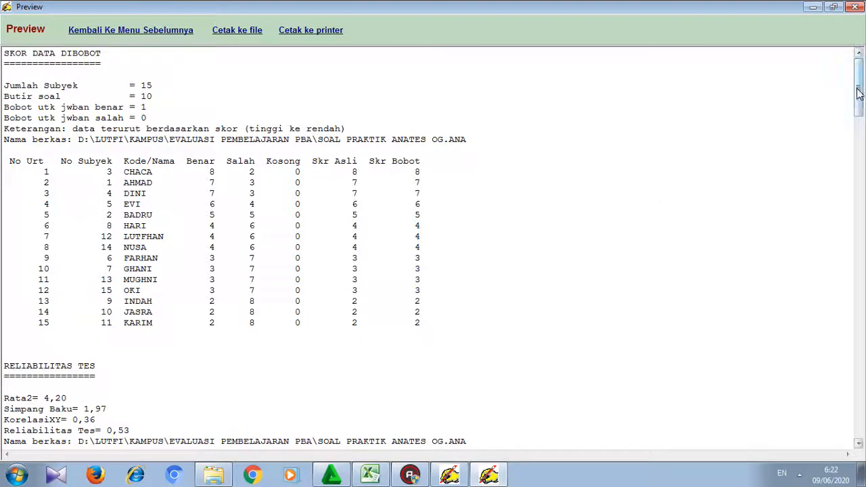
{"action": "left_click_drag", "start_coordinate": [858, 93], "coordinate": [862, 178]}
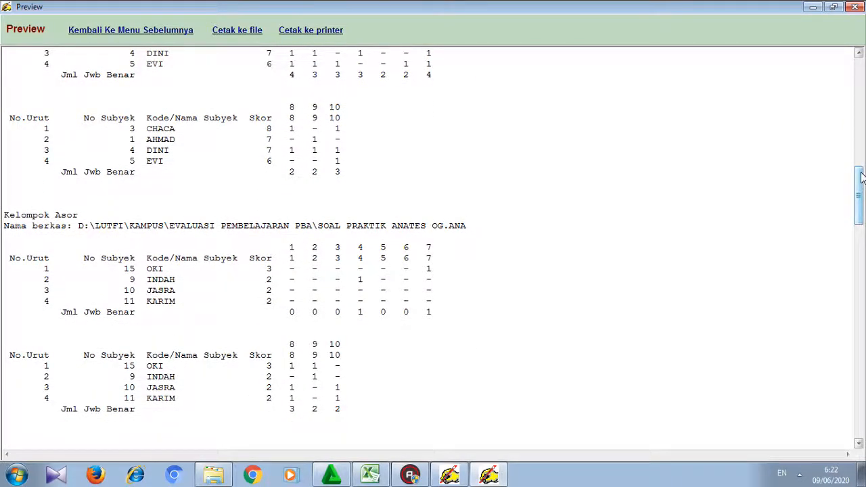
{"action": "left_click_drag", "start_coordinate": [861, 188], "coordinate": [863, 290]}
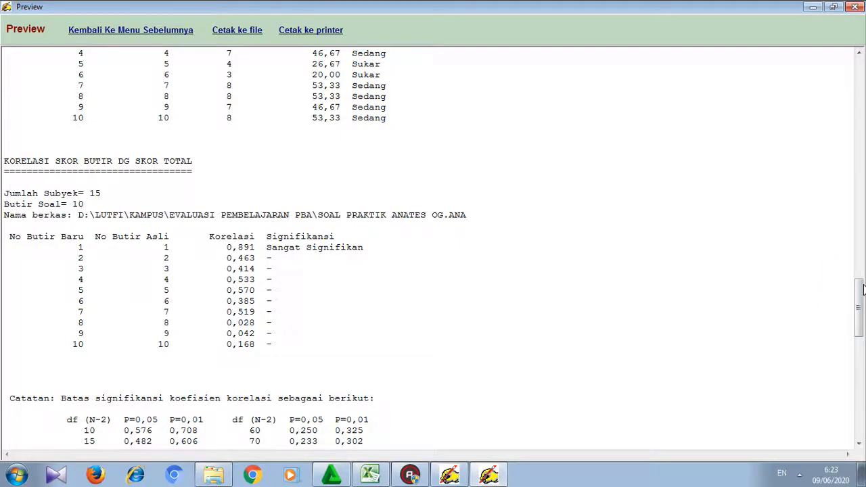
{"action": "left_click_drag", "start_coordinate": [864, 290], "coordinate": [861, 342]}
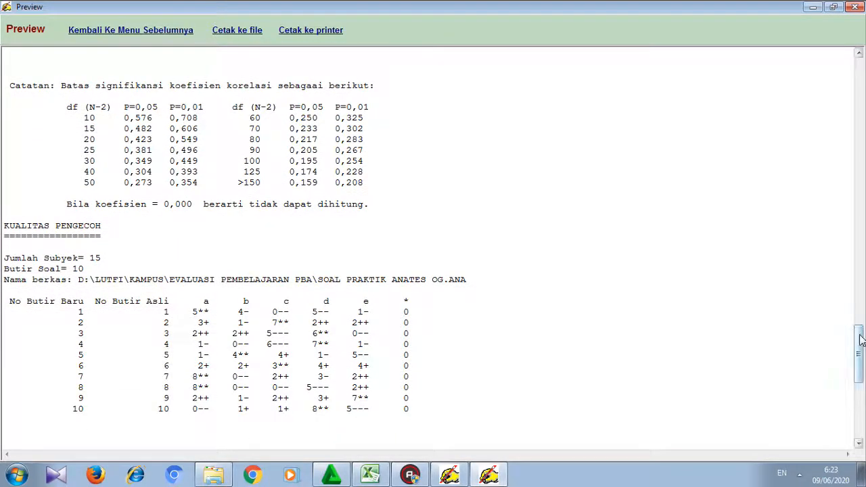
{"action": "left_click_drag", "start_coordinate": [862, 341], "coordinate": [862, 359]}
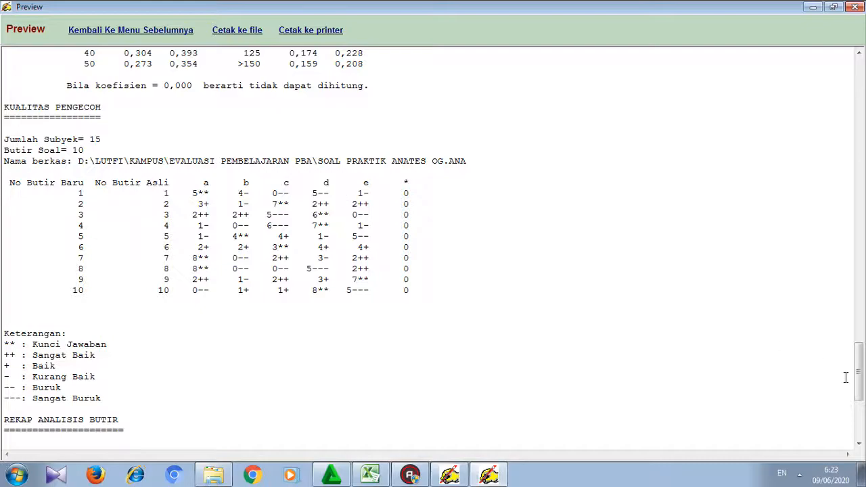
{"action": "left_click_drag", "start_coordinate": [861, 366], "coordinate": [861, 388]}
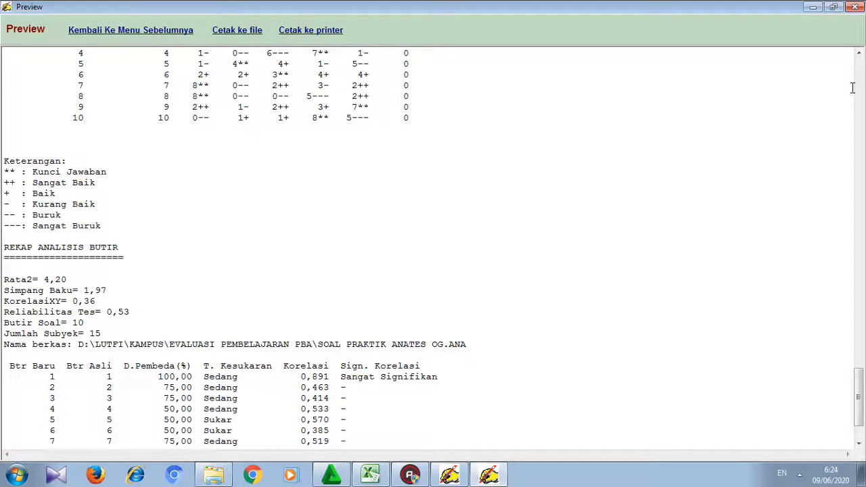
{"action": "left_click", "coordinate": [855, 6]}
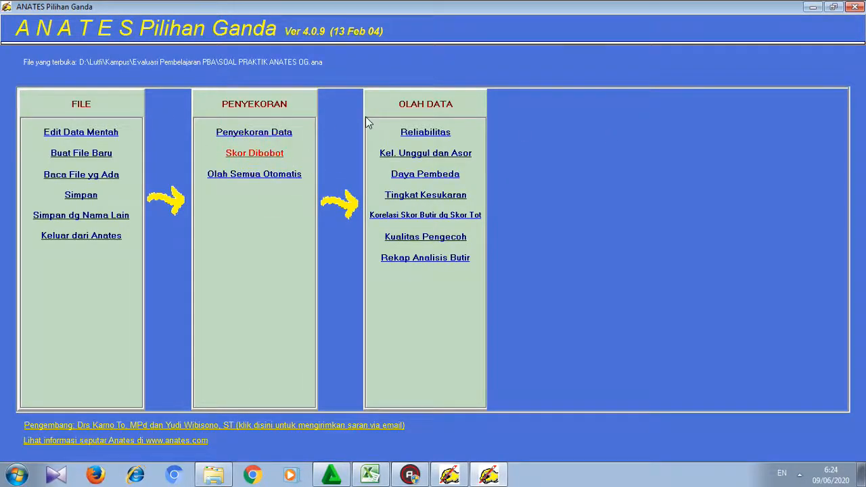
Step: Exit the multiple-choice module, saving the open file, and start Anates Uraian for essay tests
{"action": "left_click", "coordinate": [855, 7]}
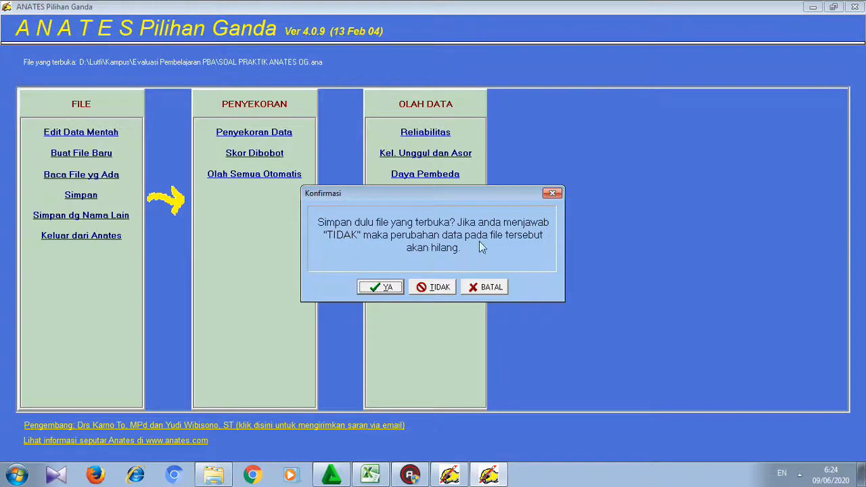
{"action": "left_click", "coordinate": [385, 288]}
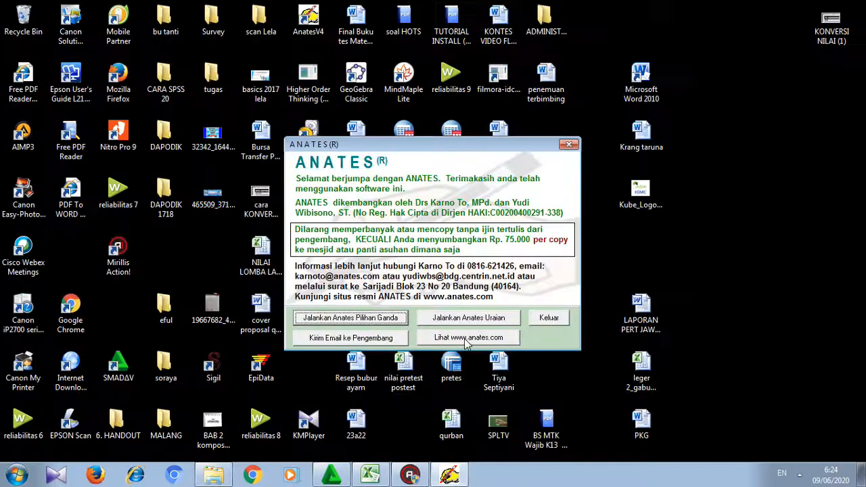
{"action": "left_click", "coordinate": [432, 324]}
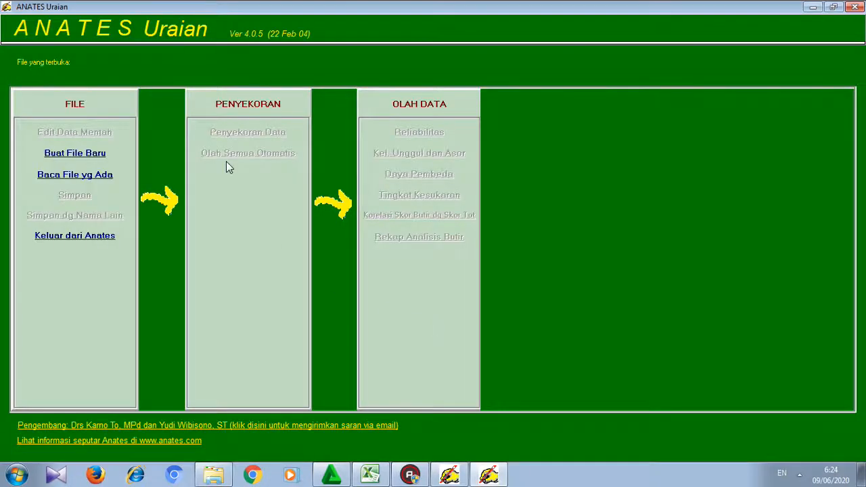
Step: Create an essay data file with 10 subjects and 10 items, and enter ideal scores 10, 5, 15 and 10 for items 1 to 4
{"action": "left_click", "coordinate": [85, 155]}
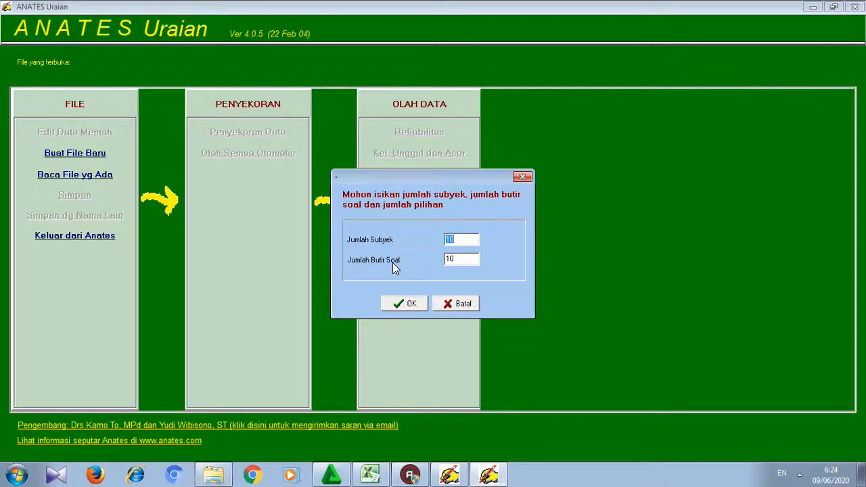
{"action": "left_click", "coordinate": [405, 304]}
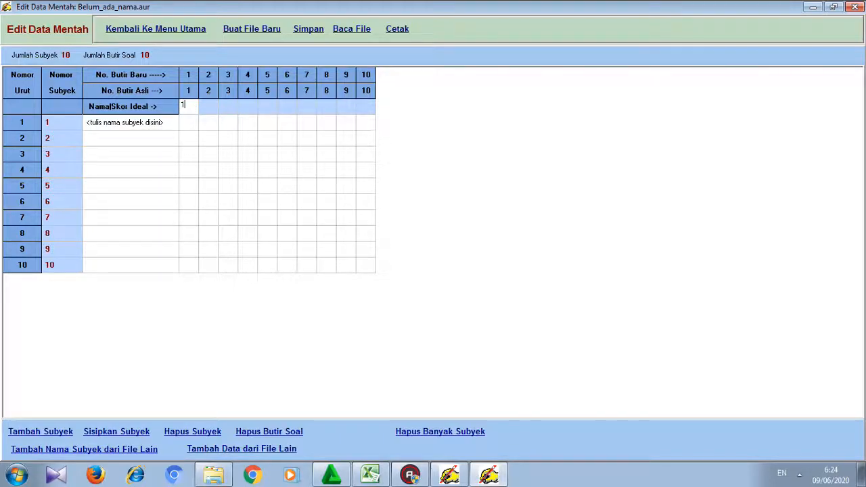
{"action": "key", "text": "Return"}
{"action": "type", "text": "5"}
{"action": "key", "text": "Return"}
{"action": "type", "text": "15"}
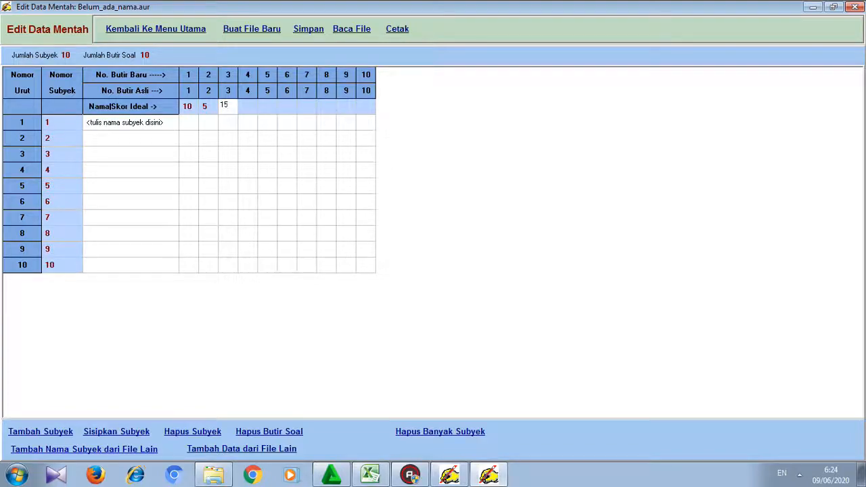
{"action": "key", "text": "Return"}
{"action": "type", "text": "10"}
{"action": "key", "text": "Return"}
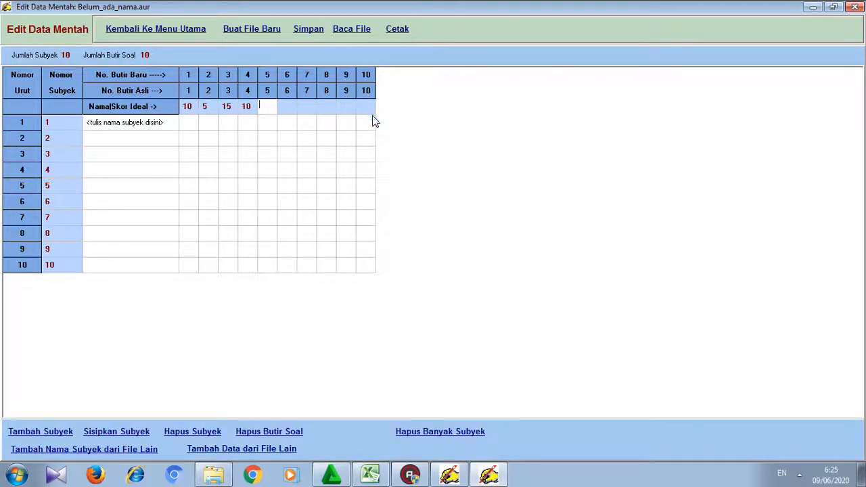
Step: Enter item 1 scores of 5, 7 and 8 for the first three subjects, and return to the main menu
{"action": "left_click", "coordinate": [192, 122]}
{"action": "key", "text": "Return"}
{"action": "type", "text": "7"}
{"action": "key", "text": "Return"}
{"action": "type", "text": "8"}
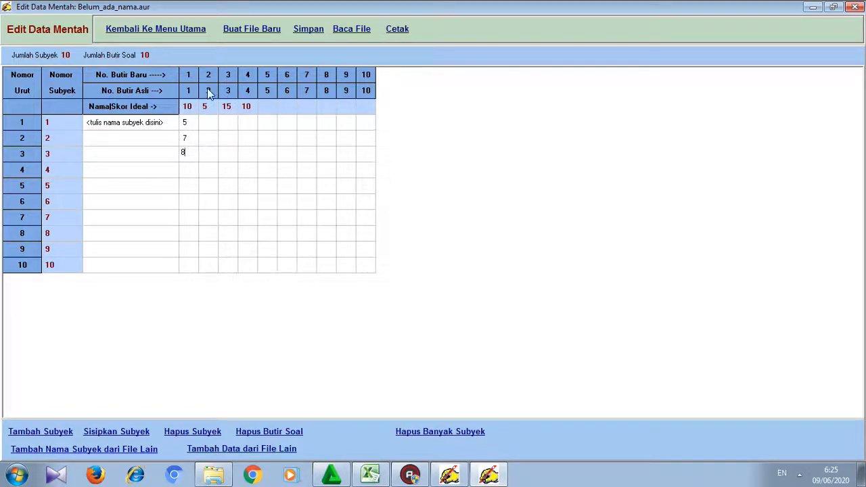
{"action": "left_click", "coordinate": [145, 30]}
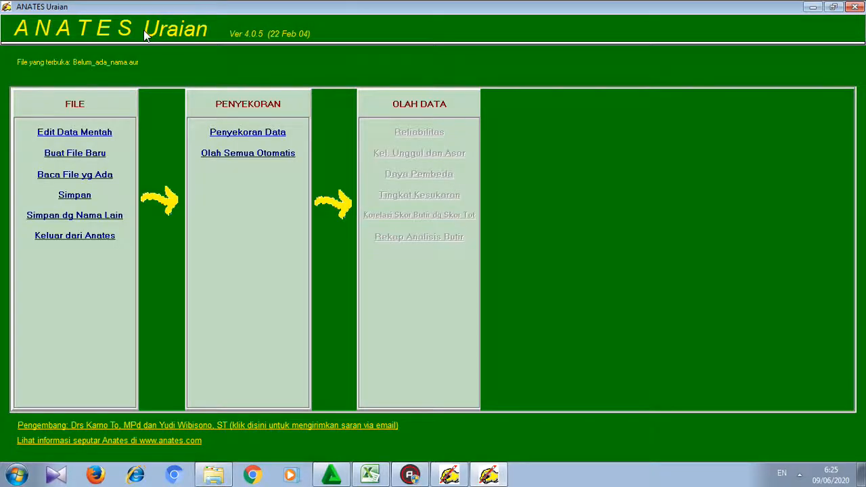
{"action": "left_click", "coordinate": [100, 154]}
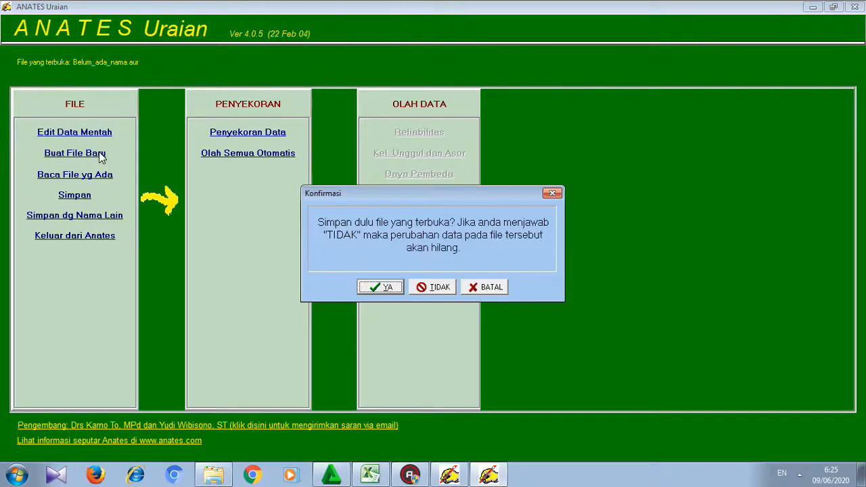
{"action": "left_click", "coordinate": [394, 289]}
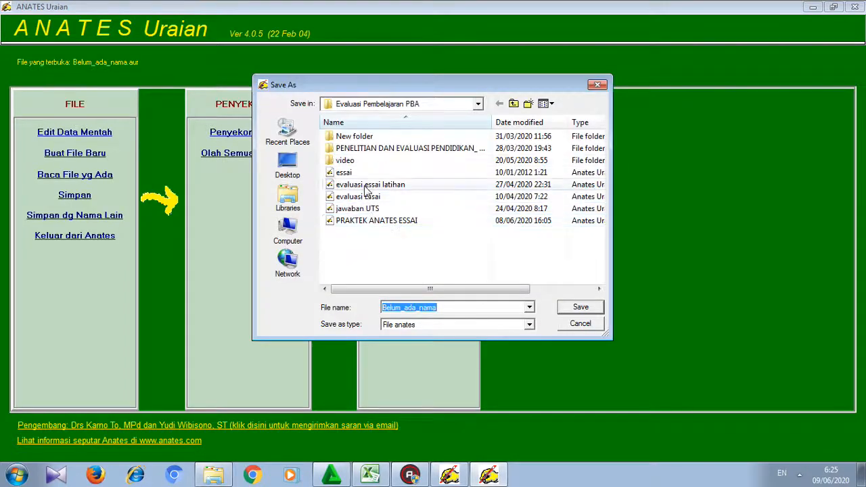
{"action": "left_click", "coordinate": [389, 227]}
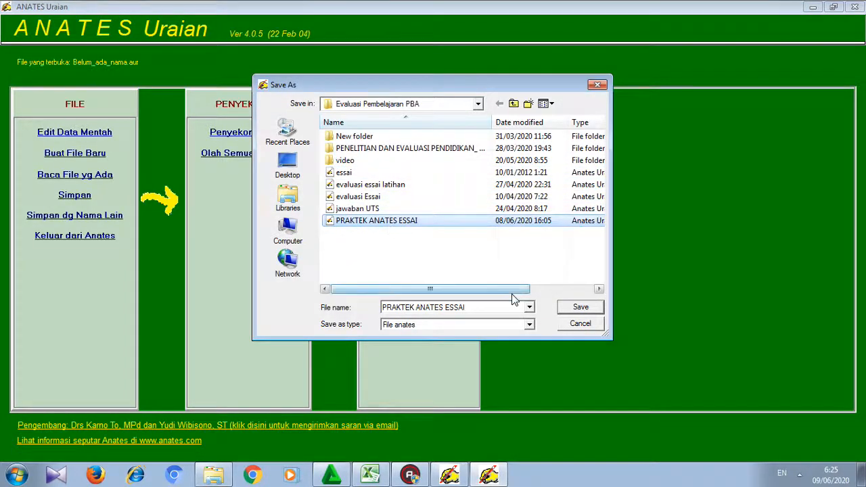
{"action": "left_click", "coordinate": [598, 85]}
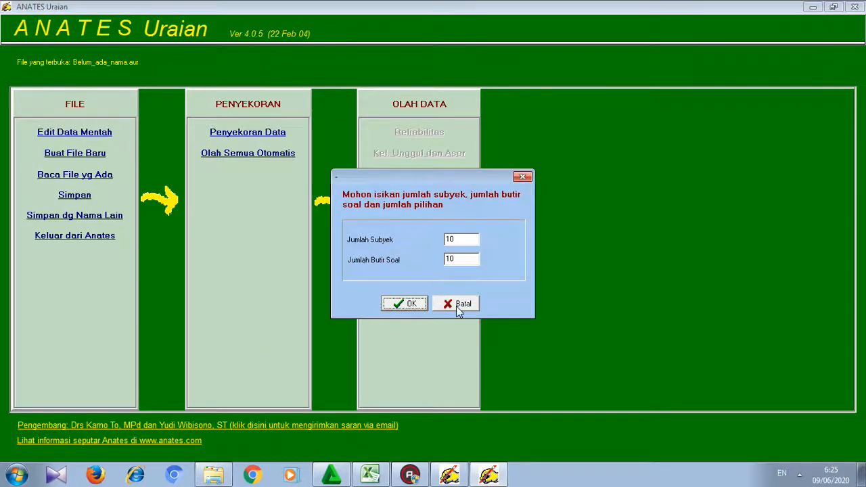
{"action": "left_click", "coordinate": [458, 306]}
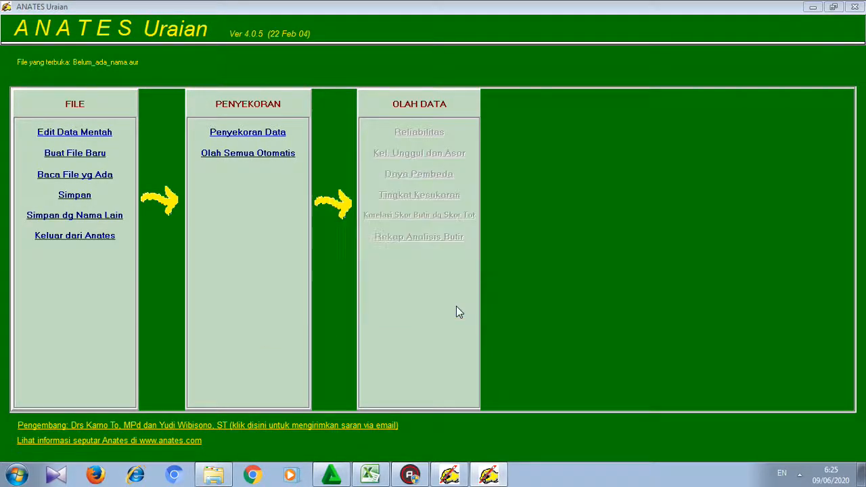
{"action": "left_click", "coordinate": [85, 154]}
{"action": "left_click", "coordinate": [423, 290]}
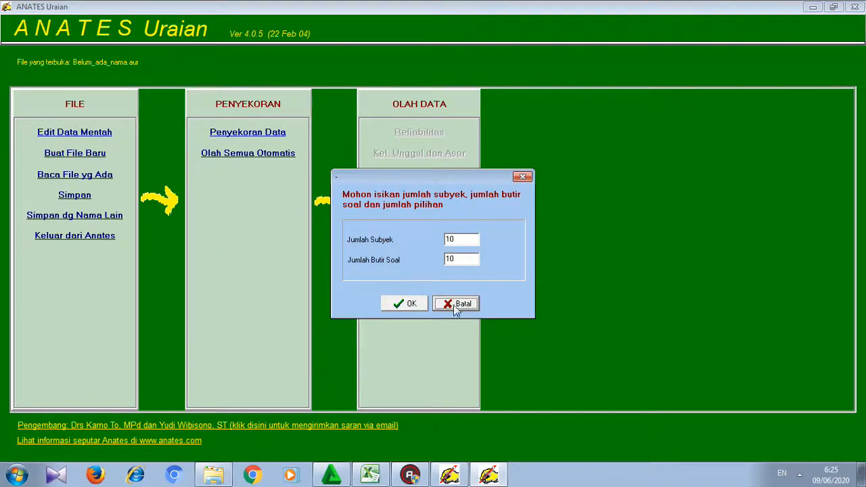
{"action": "left_click", "coordinate": [455, 306]}
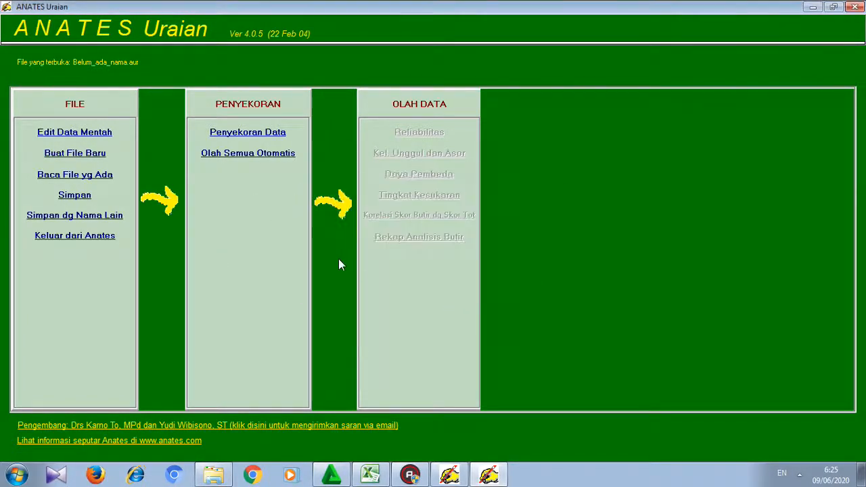
Step: Open the existing essay file PRAKTEK ANATES ESSAI, cancelling the save of the unnamed data file
{"action": "left_click", "coordinate": [100, 177]}
{"action": "left_click", "coordinate": [364, 289]}
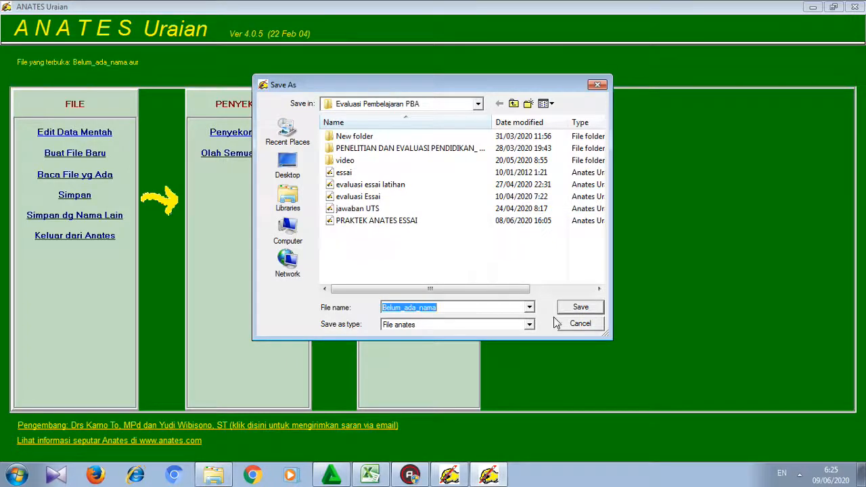
{"action": "left_click", "coordinate": [582, 325]}
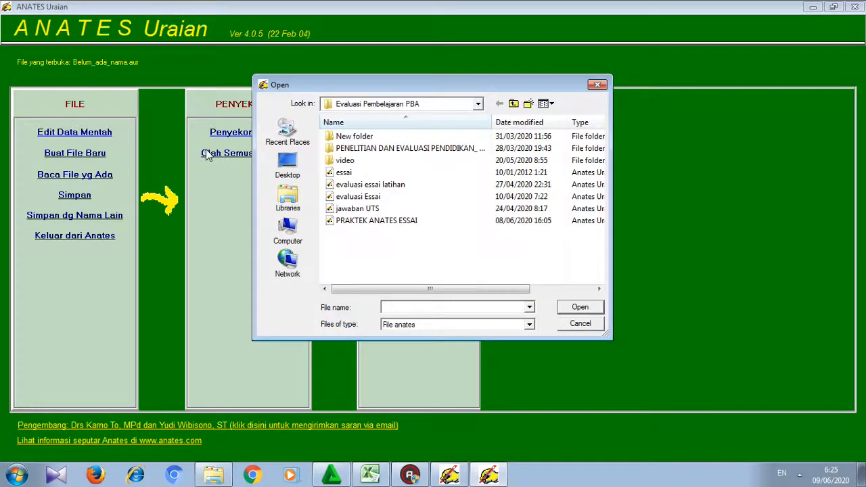
{"action": "left_click", "coordinate": [392, 220]}
{"action": "left_click", "coordinate": [579, 308]}
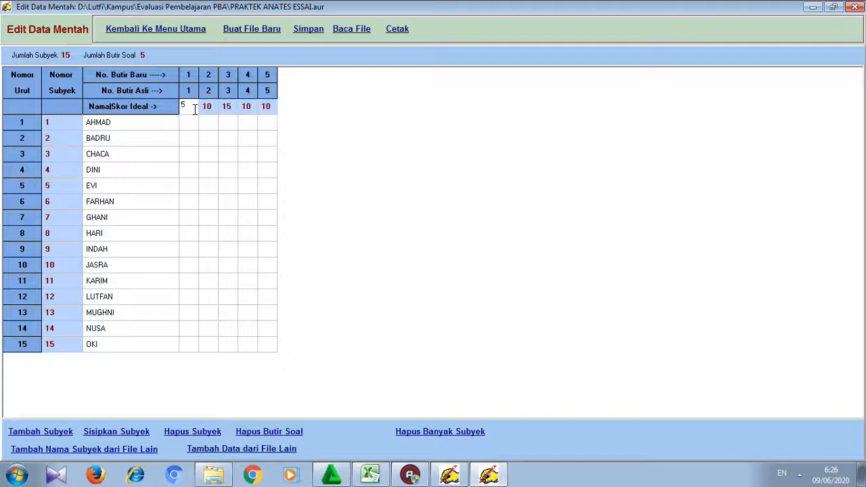
Step: Check the ideal scores of items 2 to 5, and switch to the Soal Essai score table in Excel
{"action": "left_click", "coordinate": [214, 108]}
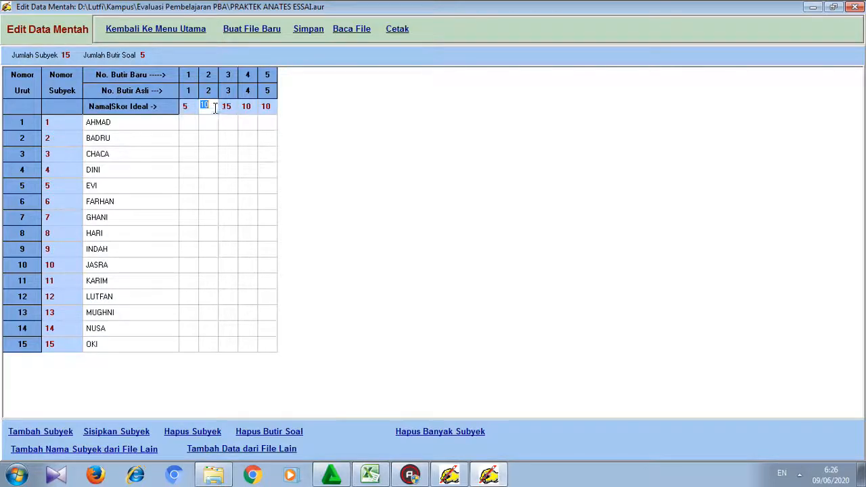
{"action": "left_click", "coordinate": [235, 108]}
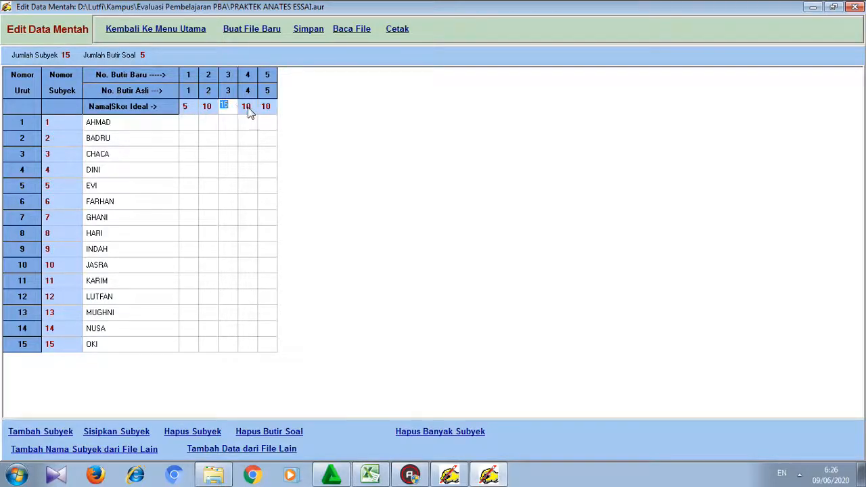
{"action": "left_click", "coordinate": [252, 112]}
{"action": "left_click", "coordinate": [273, 110]}
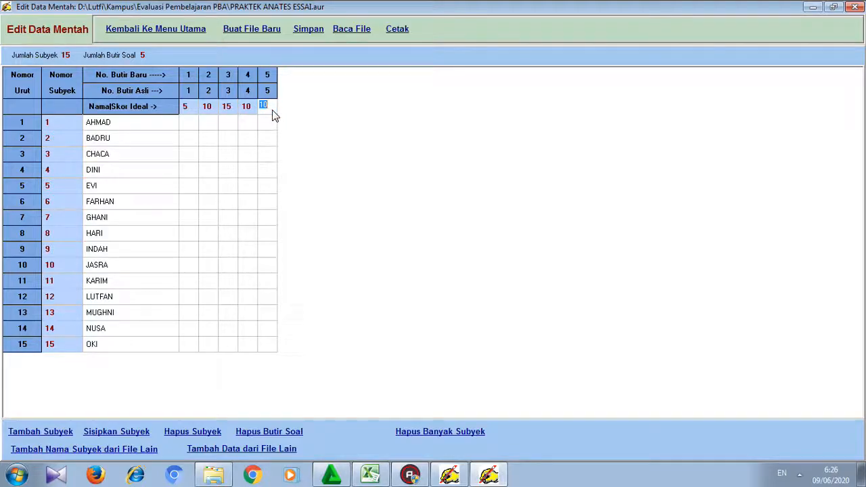
{"action": "left_click", "coordinate": [370, 474]}
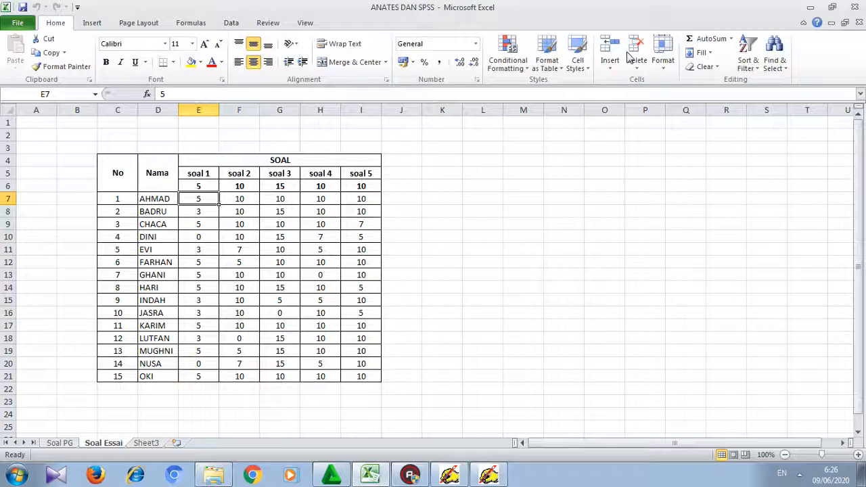
Step: Restore the workbook, Excel and Anates data windows to smaller sizes, and make the Excel window taller
{"action": "left_click", "coordinate": [844, 23]}
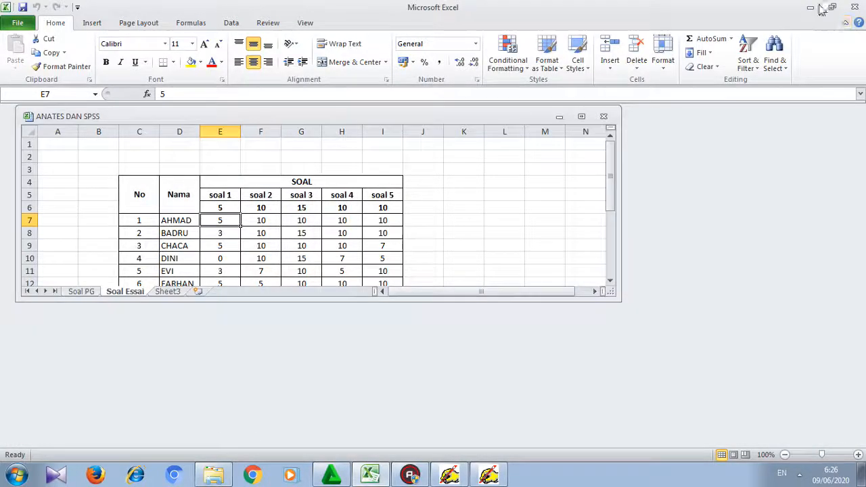
{"action": "left_click", "coordinate": [834, 7]}
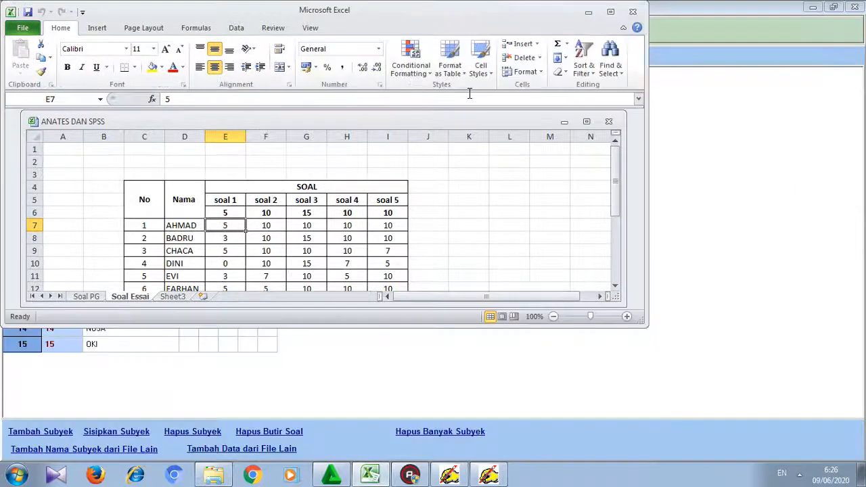
{"action": "left_click_drag", "start_coordinate": [312, 328], "coordinate": [313, 423]}
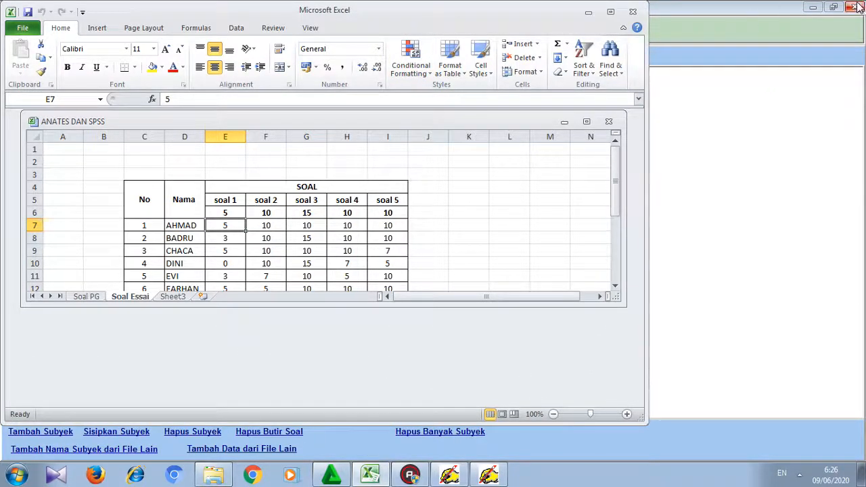
{"action": "left_click", "coordinate": [833, 8]}
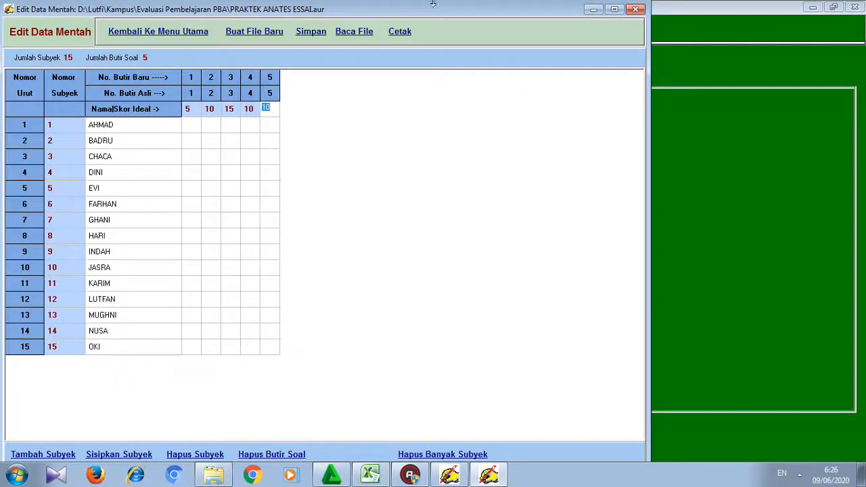
Step: Maximize the workbook inside Excel, then move and narrow the Excel window so it sits beside the Anates score grid
{"action": "left_click", "coordinate": [370, 476]}
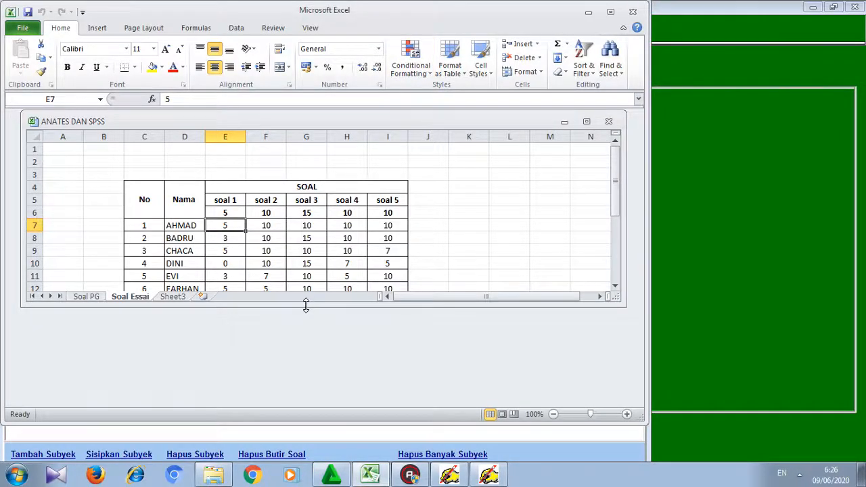
{"action": "left_click", "coordinate": [586, 122]}
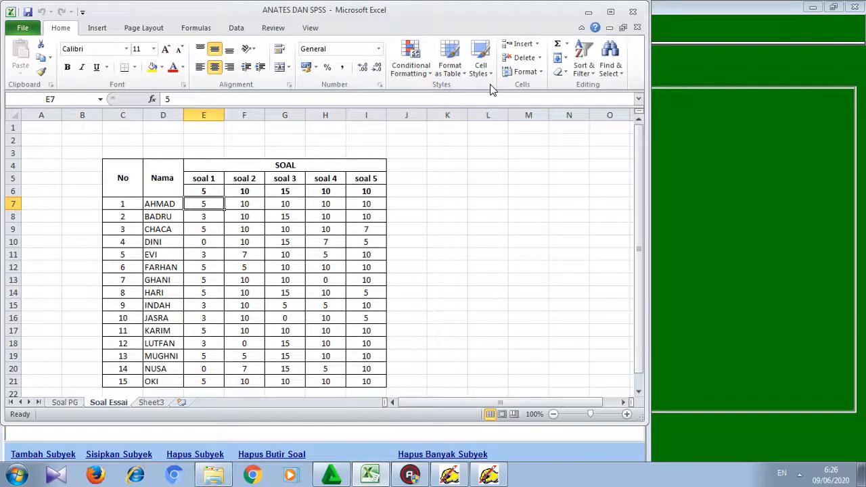
{"action": "left_click_drag", "start_coordinate": [416, 12], "coordinate": [471, 1]}
{"action": "left_click_drag", "start_coordinate": [691, 7], "coordinate": [627, 35]}
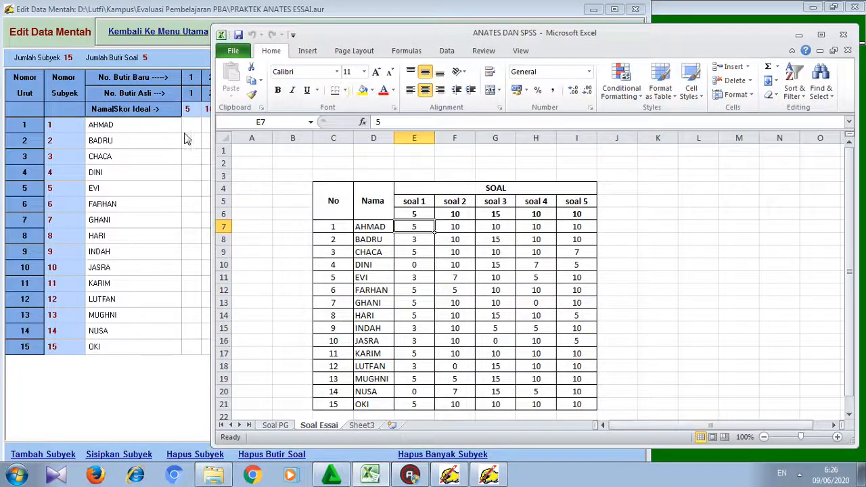
{"action": "left_click_drag", "start_coordinate": [213, 201], "coordinate": [406, 174]}
Step: Enter the scores 5, 10, 10, 10 and 10 for subject 1 in the Anates raw data grid
{"action": "left_click", "coordinate": [195, 131]}
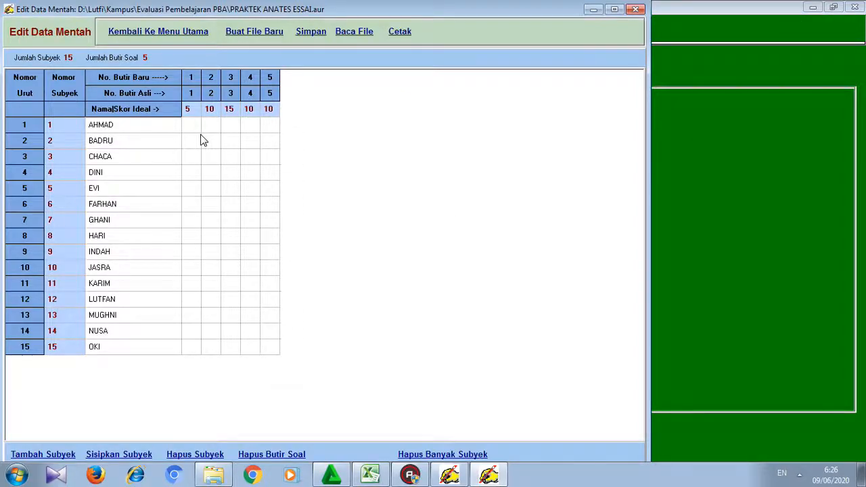
{"action": "key", "text": "alt+Tab"}
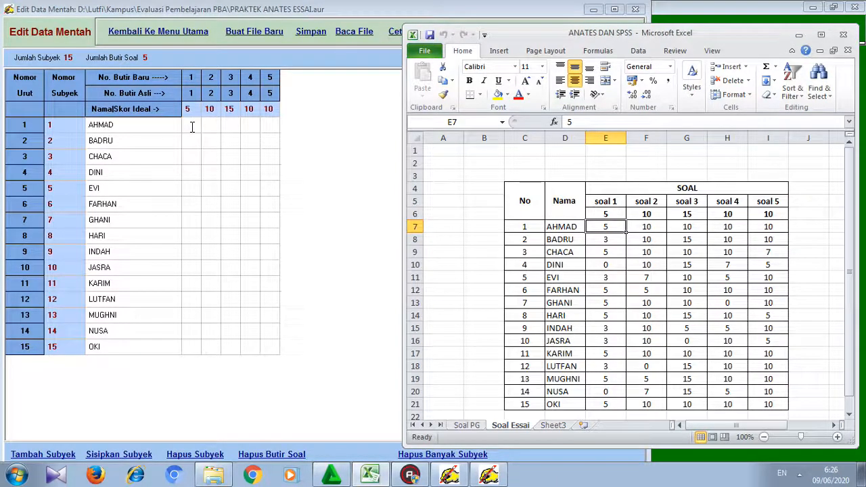
{"action": "key", "text": "alt+Tab"}
{"action": "key", "text": "Return"}
{"action": "type", "text": "10"}
{"action": "key", "text": "Return"}
{"action": "type", "text": "10"}
{"action": "key", "text": "Return"}
{"action": "type", "text": "10"}
{"action": "key", "text": "Return"}
{"action": "type", "text": "10"}
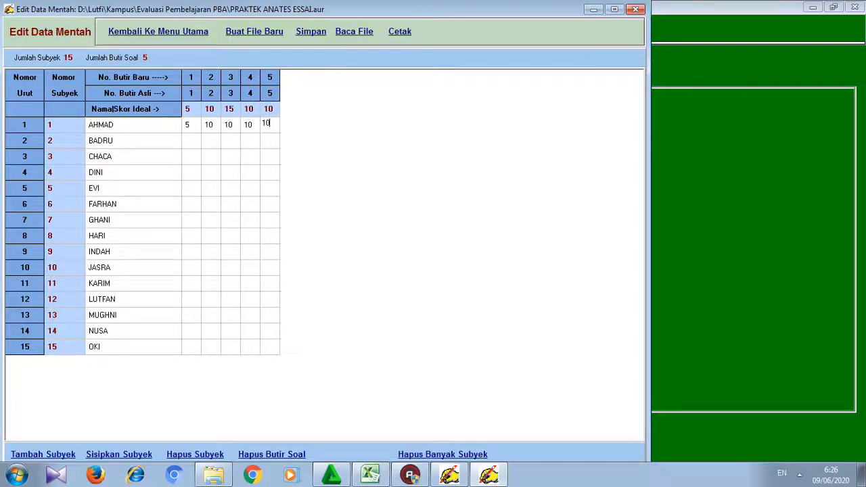
{"action": "key", "text": "Return"}
Step: Enter subject 2's scores from the Excel table into Anates: 3, 10, 15, 10 and 10
{"action": "key", "text": "alt+Tab"}
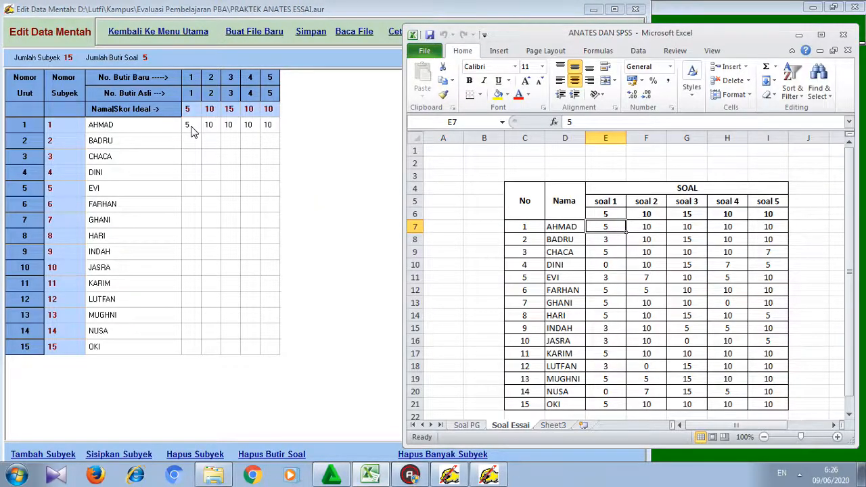
{"action": "key", "text": "alt+Tab"}
{"action": "type", "text": "3"}
{"action": "key", "text": "Return"}
{"action": "type", "text": "10"}
{"action": "key", "text": "Return"}
{"action": "type", "text": "15"}
{"action": "key", "text": "alt+Tab"}
{"action": "key", "text": "alt+Tab"}
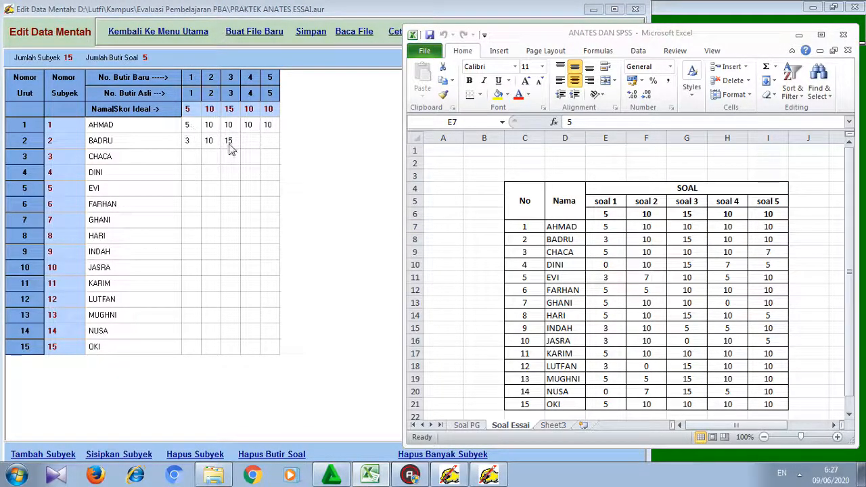
{"action": "left_click", "coordinate": [256, 140]}
{"action": "key", "text": "Return"}
{"action": "type", "text": "10"}
{"action": "key", "text": "Return"}
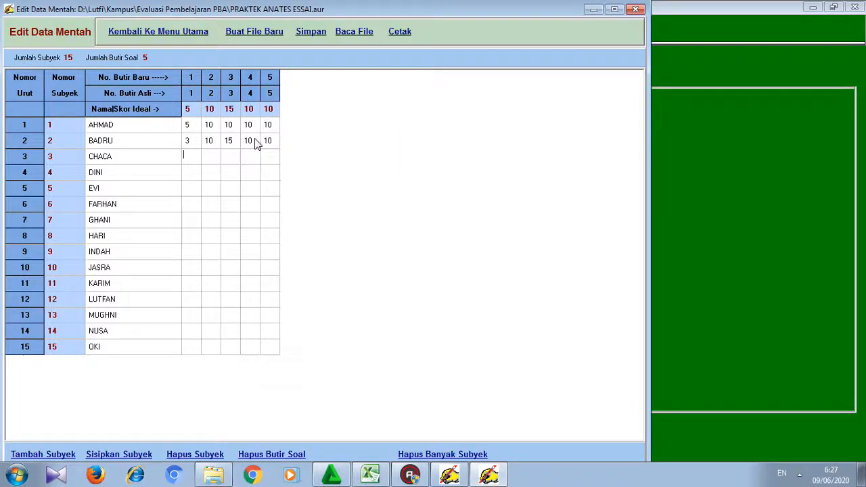
Step: Enter subject 3's scores from the Excel table into Anates: 5, 10, 10, 10 and 7
{"action": "key", "text": "alt+Tab"}
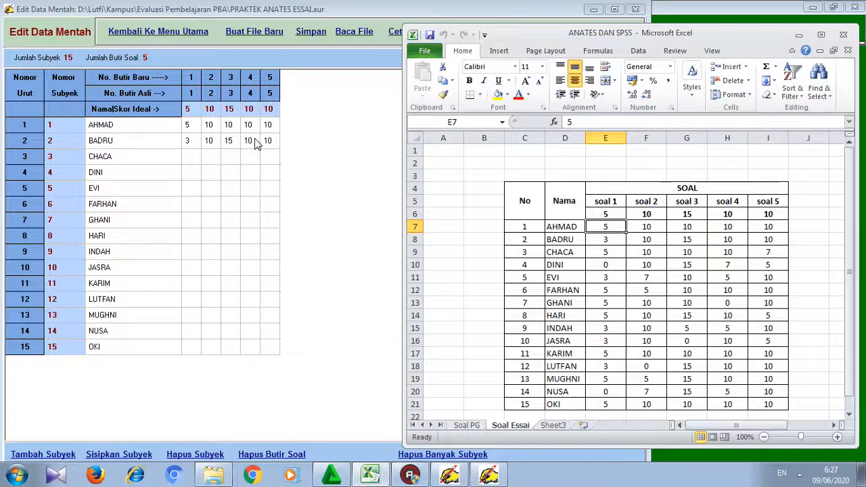
{"action": "key", "text": "alt+Tab"}
{"action": "type", "text": "5"}
{"action": "key", "text": "Return"}
{"action": "type", "text": "10"}
{"action": "key", "text": "Return"}
{"action": "type", "text": "10"}
{"action": "key", "text": "Return"}
{"action": "type", "text": "10"}
{"action": "key", "text": "Return"}
{"action": "type", "text": "7"}
{"action": "key", "text": "Return"}
Step: Mark subject 4's row in Excel and enter its scores in Anates: 0, 10, 15, 7 and 5
{"action": "key", "text": "alt+Tab"}
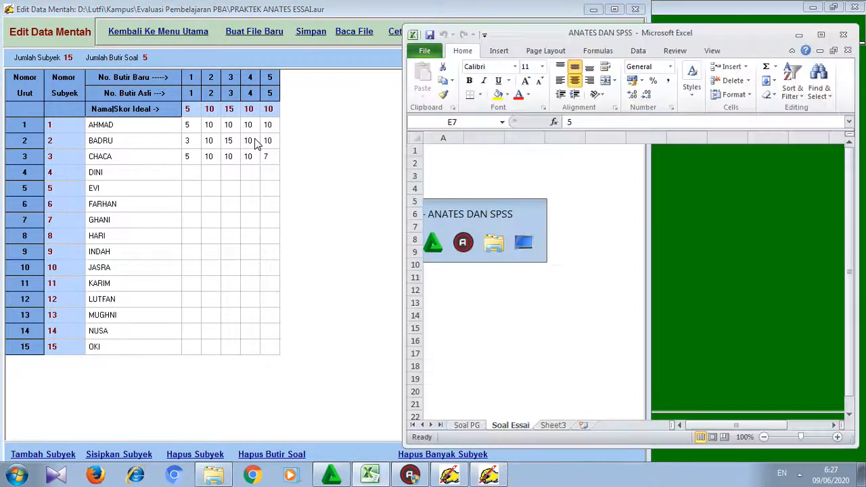
{"action": "key", "text": "Down"}
{"action": "key", "text": "Down"}
{"action": "key", "text": "Down"}
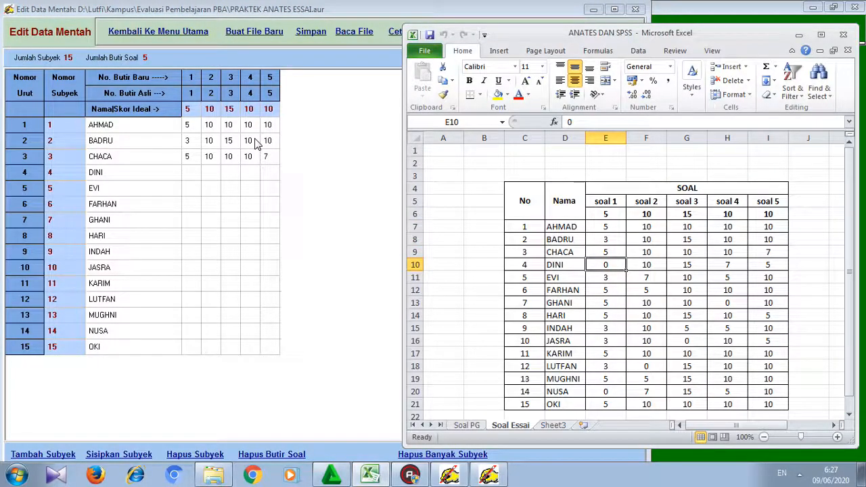
{"action": "key", "text": "alt+Tab"}
{"action": "type", "text": "0"}
{"action": "key", "text": "Return"}
{"action": "type", "text": "10"}
{"action": "key", "text": "Return"}
{"action": "type", "text": "15"}
{"action": "key", "text": "Return"}
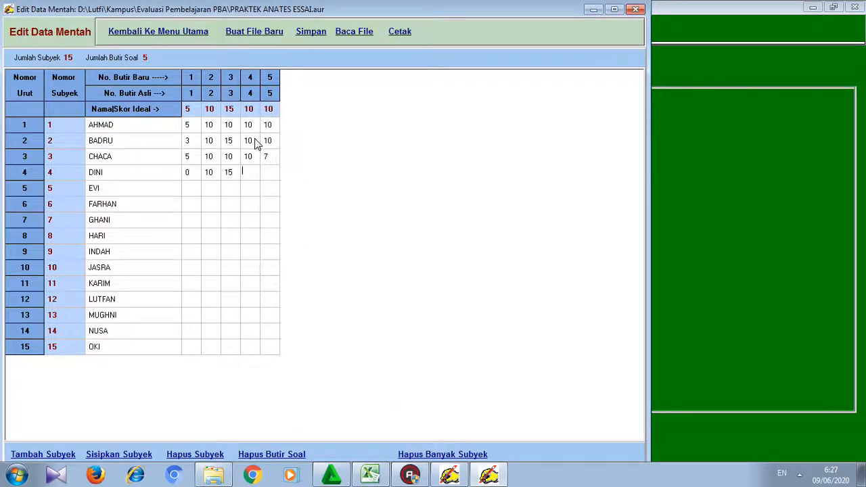
{"action": "key", "text": "alt+Tab"}
{"action": "key", "text": "alt+Tab"}
{"action": "type", "text": "7"}
{"action": "key", "text": "Return"}
{"action": "type", "text": "5"}
{"action": "key", "text": "Return"}
Step: Enter subject 5's scores from the Excel table into Anates: 3, 7, 10, 5 and 10
{"action": "key", "text": "alt+Tab"}
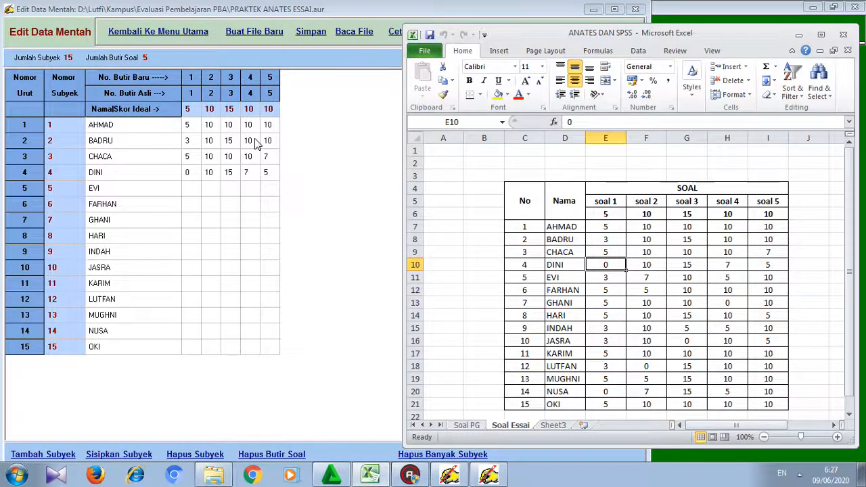
{"action": "key", "text": "alt+Tab"}
{"action": "type", "text": "3"}
{"action": "key", "text": "Return"}
{"action": "type", "text": "7"}
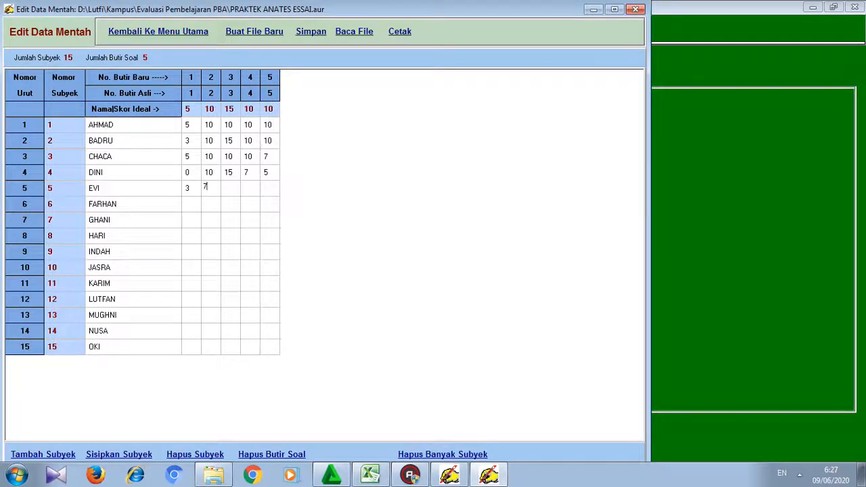
{"action": "key", "text": "Return"}
{"action": "type", "text": "10"}
{"action": "key", "text": "alt+Tab"}
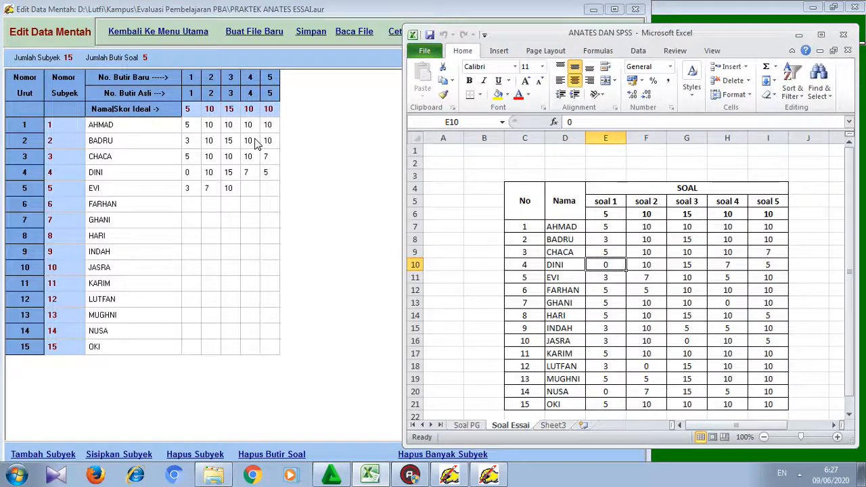
{"action": "key", "text": "alt+Tab"}
{"action": "type", "text": "5"}
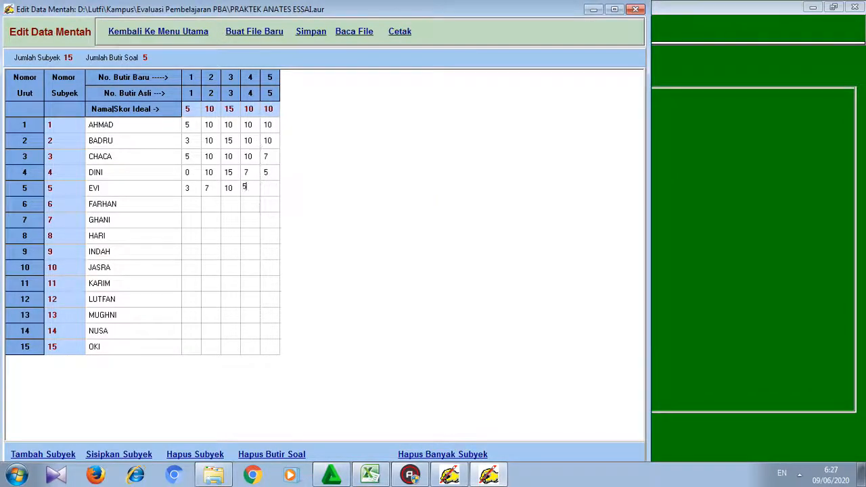
{"action": "key", "text": "Return"}
{"action": "type", "text": "10"}
{"action": "key", "text": "Return"}
Step: Mark subject 6's row in Excel and enter its scores in Anates: 5, 5, 10, 10 and 10
{"action": "key", "text": "alt+Tab"}
{"action": "key", "text": "Down"}
{"action": "key", "text": "Down"}
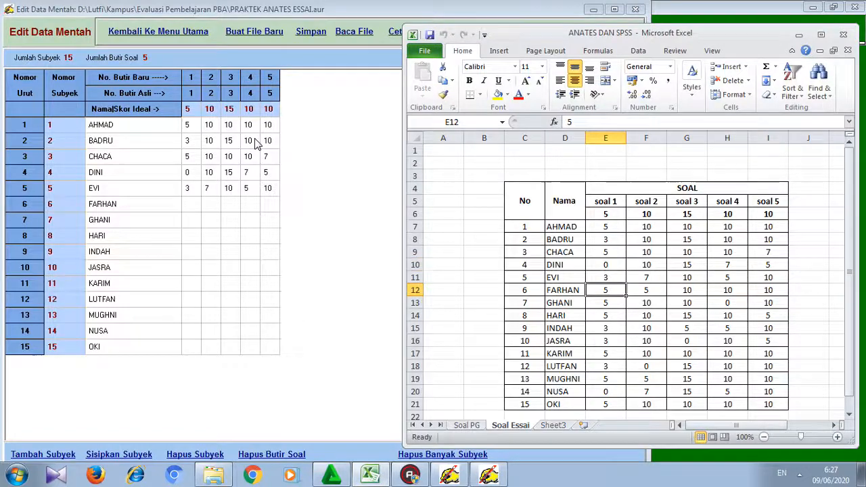
{"action": "key", "text": "alt+Tab"}
{"action": "type", "text": "5"}
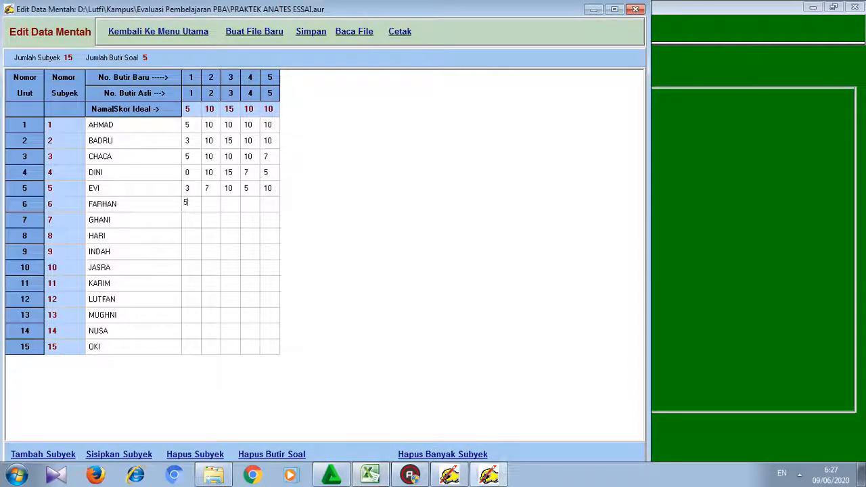
{"action": "key", "text": "Return"}
{"action": "type", "text": "5"}
{"action": "key", "text": "Return"}
{"action": "type", "text": "10"}
{"action": "key", "text": "Return"}
{"action": "type", "text": "10"}
{"action": "key", "text": "Return"}
{"action": "type", "text": "10"}
{"action": "key", "text": "Return"}
Step: Mark subject 7's row in Excel and enter its scores in Anates: 5, 10, 10, 0 and 10
{"action": "key", "text": "alt+Tab"}
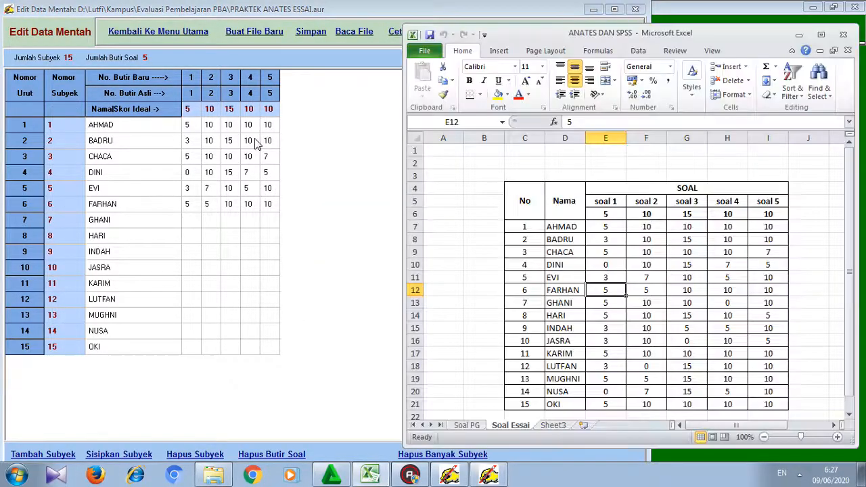
{"action": "key", "text": "Down"}
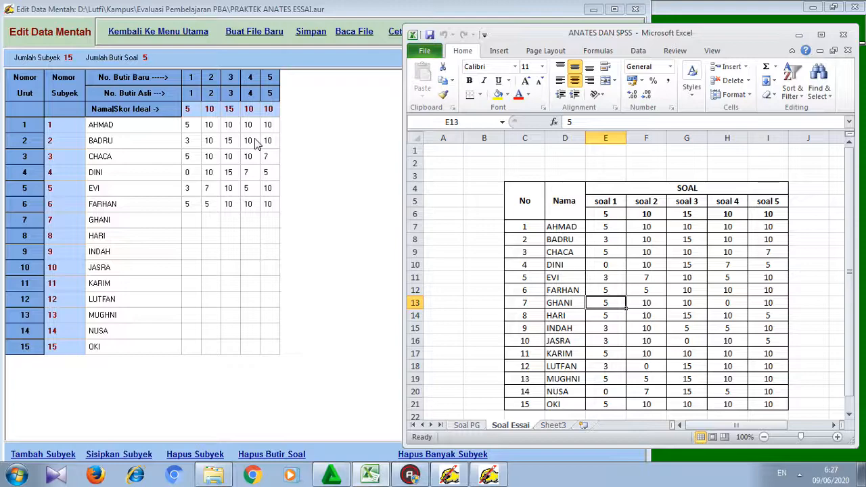
{"action": "key", "text": "alt+Tab"}
{"action": "type", "text": "5"}
{"action": "key", "text": "Return"}
{"action": "type", "text": "10"}
{"action": "key", "text": "Return"}
{"action": "type", "text": "10"}
{"action": "key", "text": "Return"}
{"action": "type", "text": "0"}
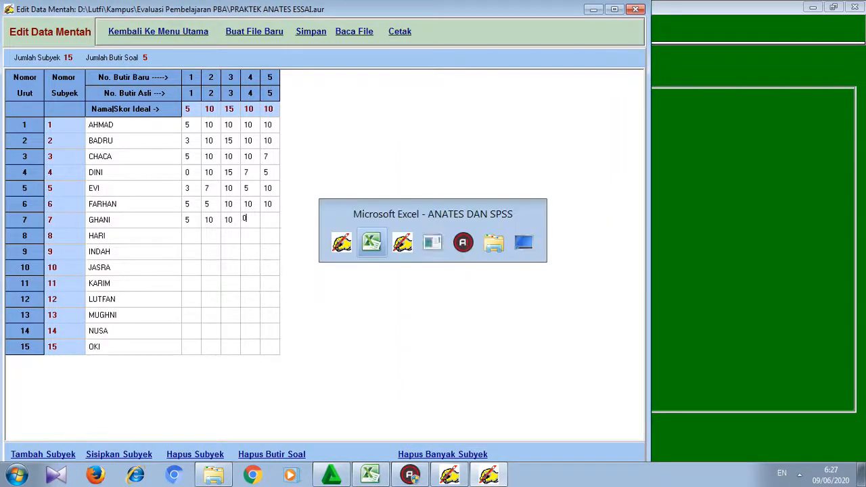
{"action": "key", "text": "alt+Tab"}
{"action": "key", "text": "alt+Tab"}
{"action": "key", "text": "Return"}
{"action": "type", "text": "10"}
{"action": "key", "text": "Return"}
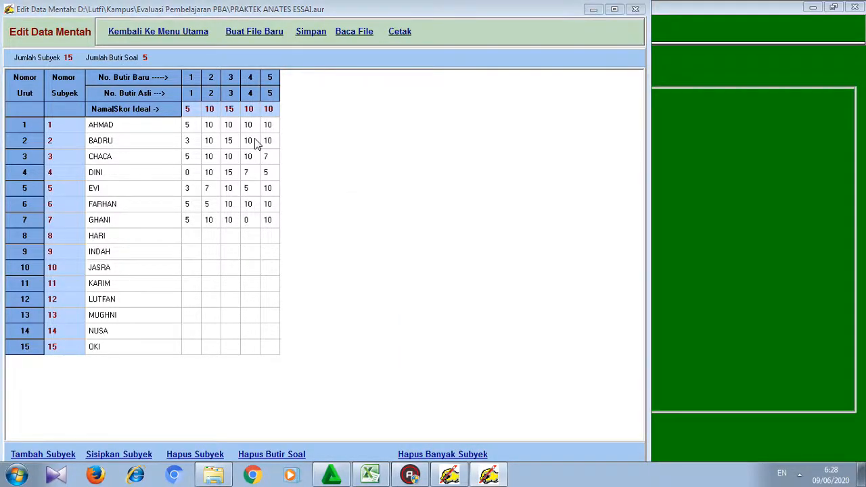
Step: Mark subject 8's row in Excel and enter its scores in Anates: 5, 10, 15, 10 and 5
{"action": "key", "text": "alt+Tab"}
{"action": "key", "text": "Down"}
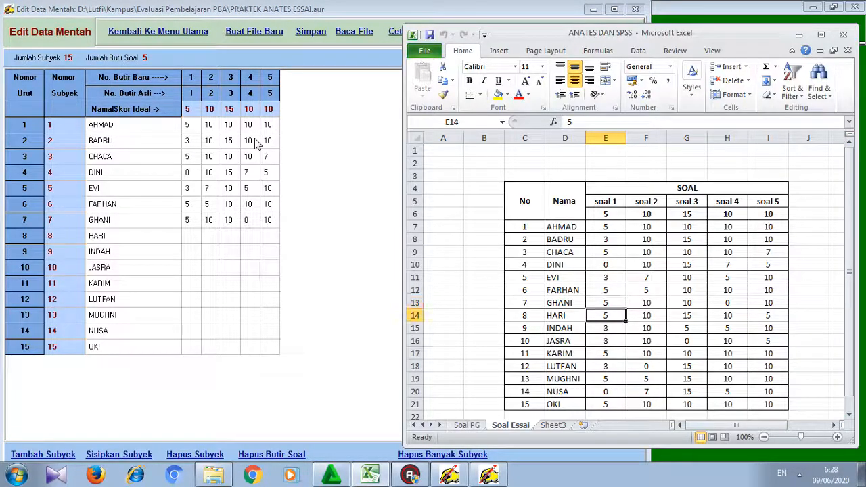
{"action": "key", "text": "alt+Tab"}
{"action": "type", "text": "5"}
{"action": "key", "text": "Return"}
{"action": "type", "text": "10"}
{"action": "key", "text": "Return"}
{"action": "type", "text": "15"}
{"action": "key", "text": "Return"}
{"action": "key", "text": "alt+Tab"}
{"action": "key", "text": "alt+Tab"}
{"action": "type", "text": "10"}
{"action": "key", "text": "Return"}
{"action": "type", "text": "5"}
{"action": "key", "text": "Return"}
Step: Mark subject 9's row in Excel and enter its scores in Anates: 3, 10, 5, 5 and 10
{"action": "key", "text": "alt+Tab"}
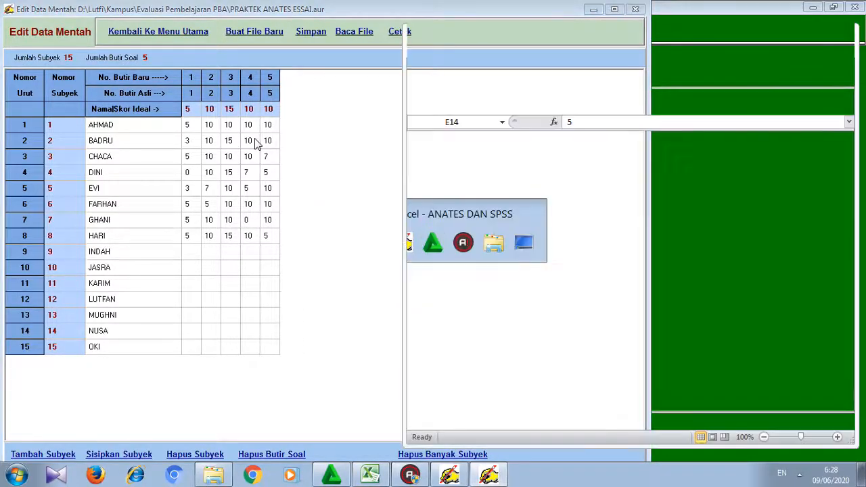
{"action": "key", "text": "Down"}
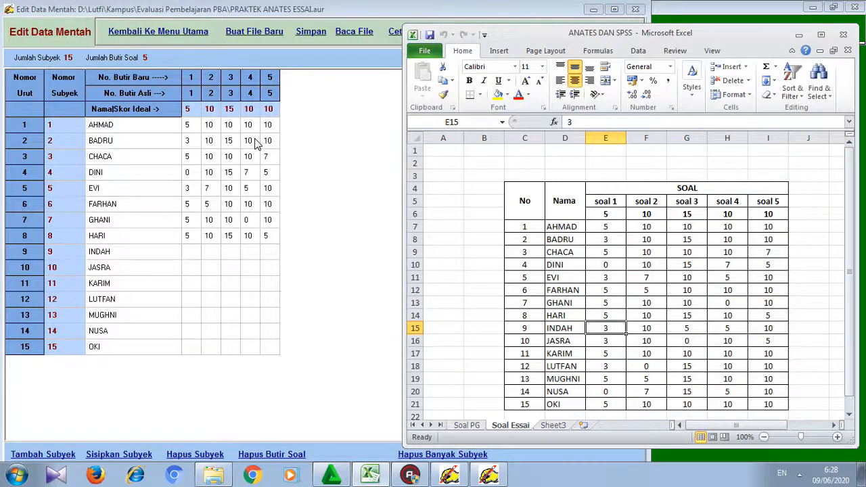
{"action": "key", "text": "alt+Tab"}
{"action": "type", "text": "3"}
{"action": "key", "text": "Return"}
{"action": "type", "text": "10"}
{"action": "key", "text": "Return"}
{"action": "key", "text": "alt+Tab"}
{"action": "key", "text": "alt+Tab"}
{"action": "type", "text": "5"}
{"action": "key", "text": "Return"}
{"action": "type", "text": "5"}
{"action": "key", "text": "Return"}
{"action": "type", "text": "1"}
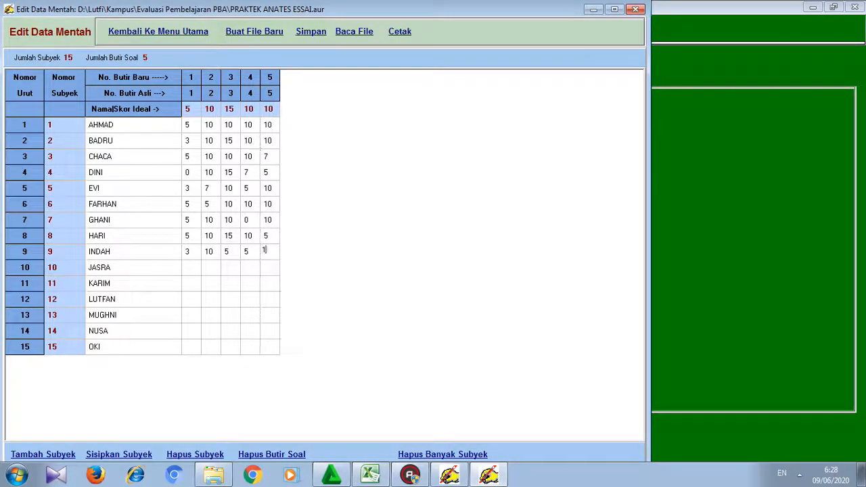
{"action": "type", "text": "0"}
{"action": "key", "text": "Return"}
Step: Mark subject 10's row in Excel and enter its scores in Anates: 3, 10, 0, 10 and 5
{"action": "key", "text": "alt+Tab"}
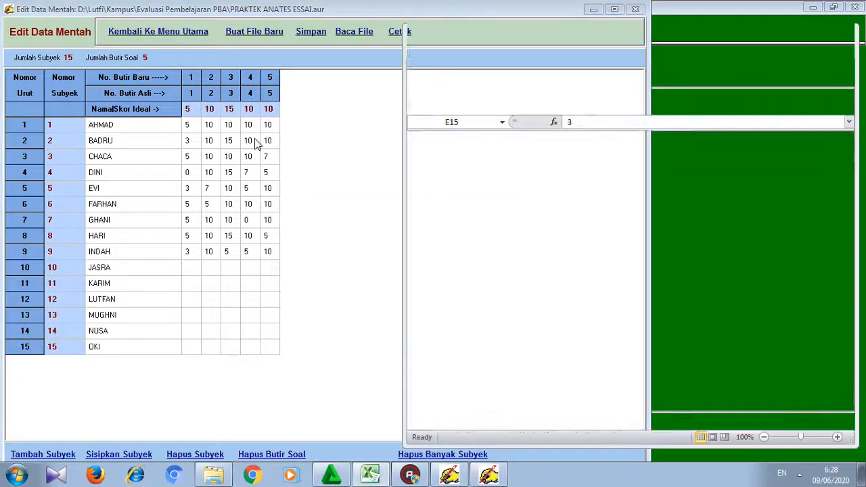
{"action": "key", "text": "Down"}
{"action": "key", "text": "alt+Tab"}
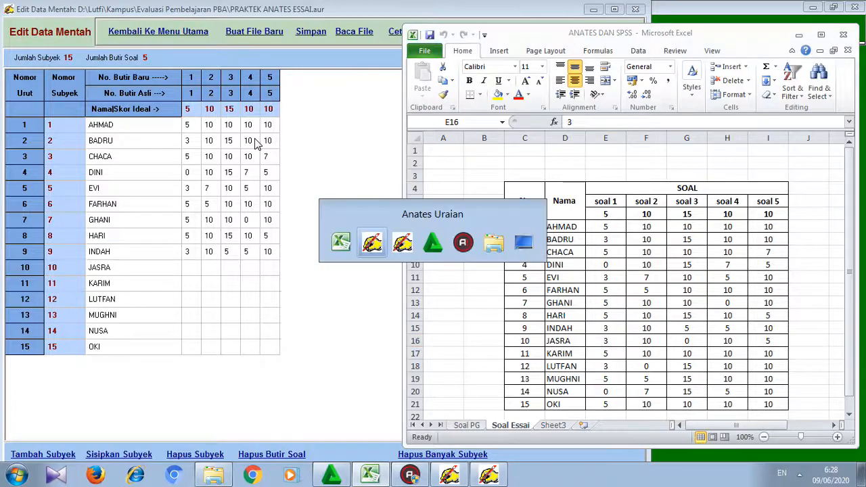
{"action": "type", "text": "3"}
{"action": "key", "text": "Return"}
{"action": "type", "text": "10"}
{"action": "key", "text": "Return"}
{"action": "type", "text": "0"}
{"action": "key", "text": "alt+Tab"}
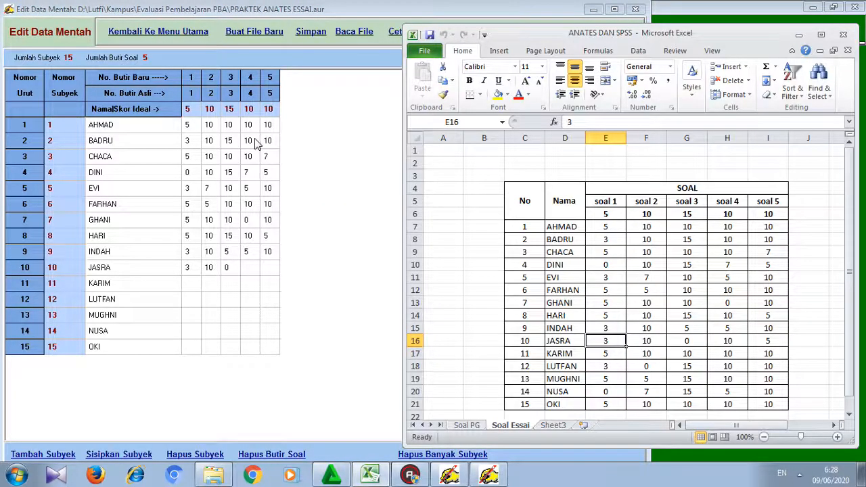
{"action": "key", "text": "alt+Tab"}
{"action": "key", "text": "Return"}
{"action": "type", "text": "10"}
{"action": "key", "text": "Return"}
{"action": "type", "text": "5"}
{"action": "key", "text": "Return"}
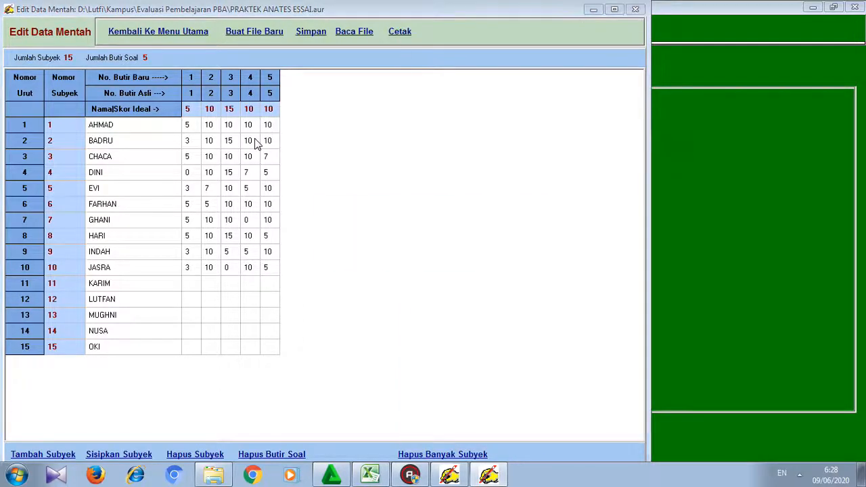
Step: Mark subject 11's row in Excel and enter its scores in Anates: 5, 10, 10, 10 and 10
{"action": "key", "text": "alt+Tab"}
{"action": "key", "text": "Down"}
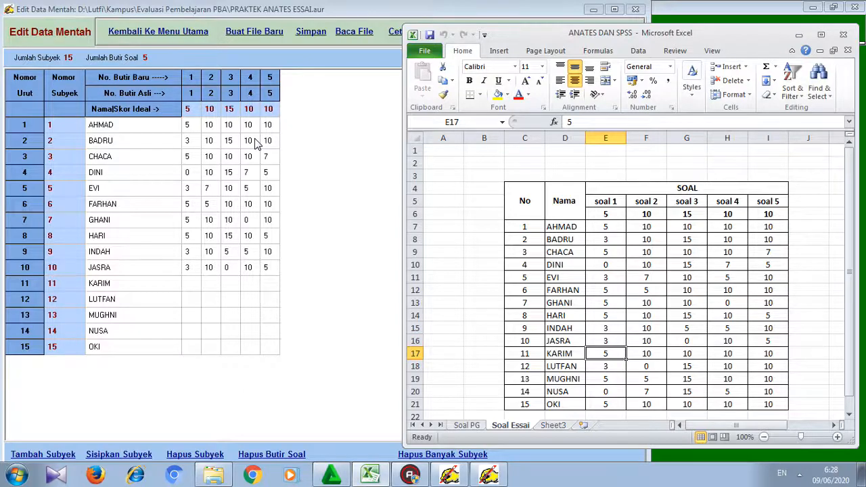
{"action": "key", "text": "alt+Tab"}
{"action": "type", "text": "5"}
{"action": "key", "text": "Return"}
{"action": "type", "text": "10"}
{"action": "key", "text": "Return"}
{"action": "type", "text": "10"}
{"action": "key", "text": "Return"}
{"action": "type", "text": "10"}
{"action": "key", "text": "Return"}
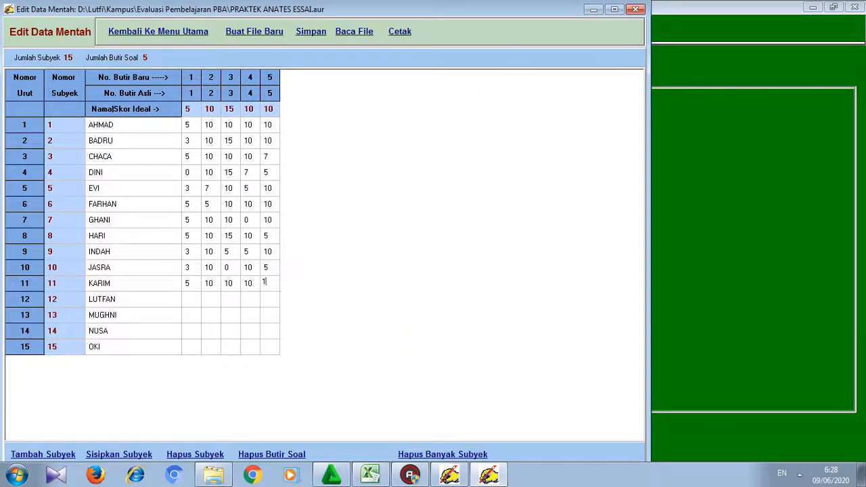
{"action": "type", "text": "10"}
{"action": "key", "text": "Return"}
Step: Mark subject 12's row in Excel and enter its scores in Anates: 3, 0, 15, 10 and 10
{"action": "key", "text": "alt+Tab"}
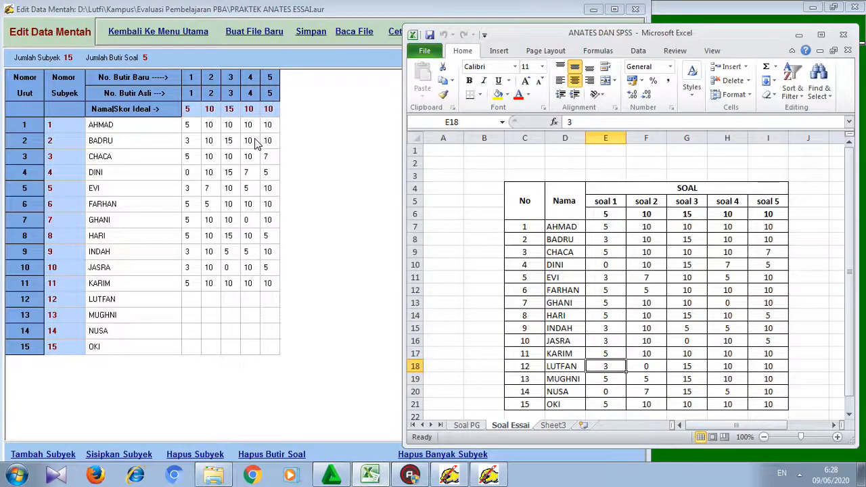
{"action": "key", "text": "alt+Tab"}
{"action": "type", "text": "3"}
{"action": "key", "text": "Return"}
{"action": "type", "text": "0"}
{"action": "key", "text": "Return"}
{"action": "key", "text": "alt+Tab"}
{"action": "key", "text": "alt+Tab"}
{"action": "type", "text": "15"}
{"action": "key", "text": "Return"}
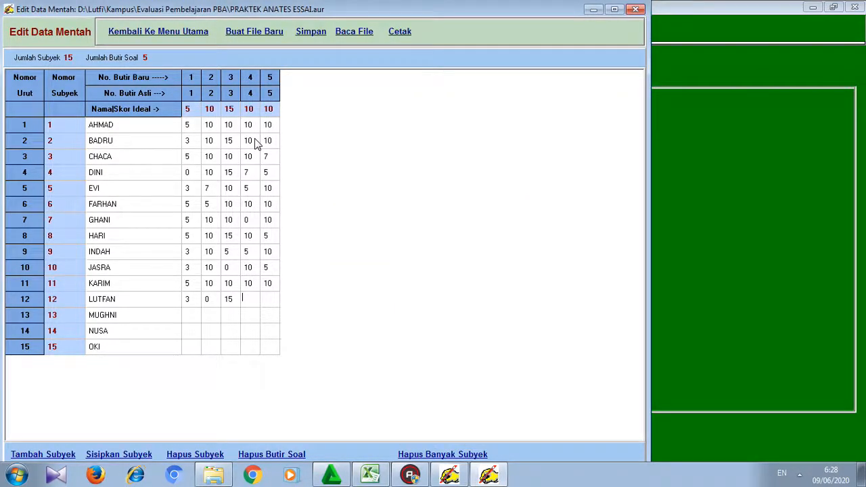
{"action": "type", "text": "10"}
{"action": "key", "text": "Return"}
{"action": "type", "text": "10"}
{"action": "key", "text": "Return"}
Step: Mark subject 13's row in Excel and enter its scores in Anates: 5, 5, 15, 10 and 10
{"action": "key", "text": "alt+Tab"}
{"action": "key", "text": "Down"}
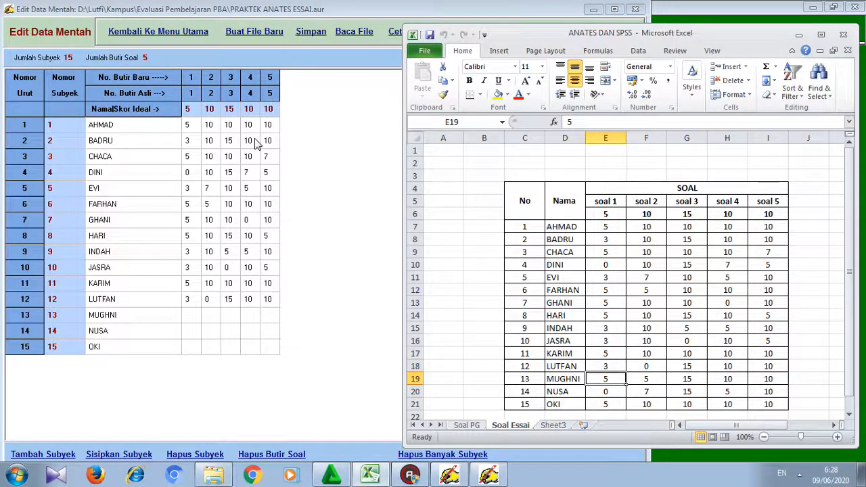
{"action": "key", "text": "alt+Tab"}
{"action": "type", "text": "5"}
{"action": "key", "text": "Return"}
{"action": "type", "text": "5"}
{"action": "key", "text": "Return"}
{"action": "type", "text": "15"}
{"action": "key", "text": "Return"}
{"action": "type", "text": "10"}
{"action": "key", "text": "Return"}
{"action": "type", "text": "10"}
{"action": "key", "text": "Return"}
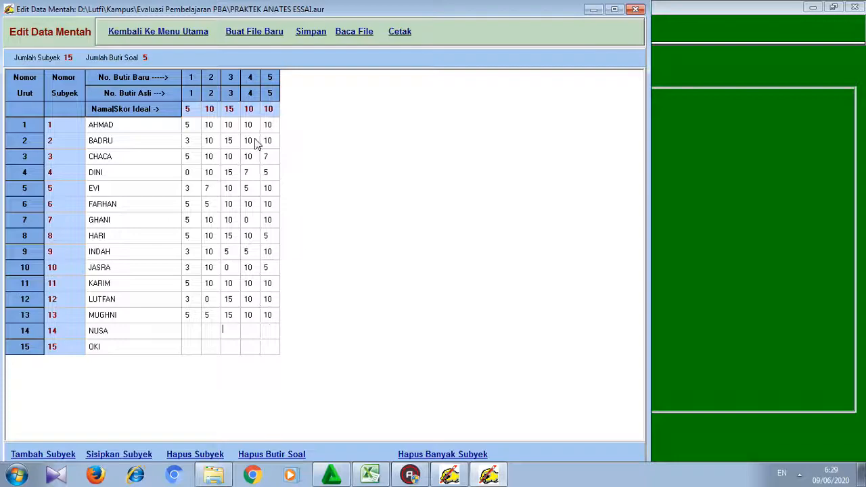
Step: Mark subject 14's row in Excel and enter its scores in Anates: 0, 7, 15, 5 and 10
{"action": "key", "text": "alt+Tab"}
{"action": "key", "text": "alt+Tab"}
{"action": "type", "text": "0"}
{"action": "key", "text": "Return"}
{"action": "type", "text": "7"}
{"action": "key", "text": "alt+Tab"}
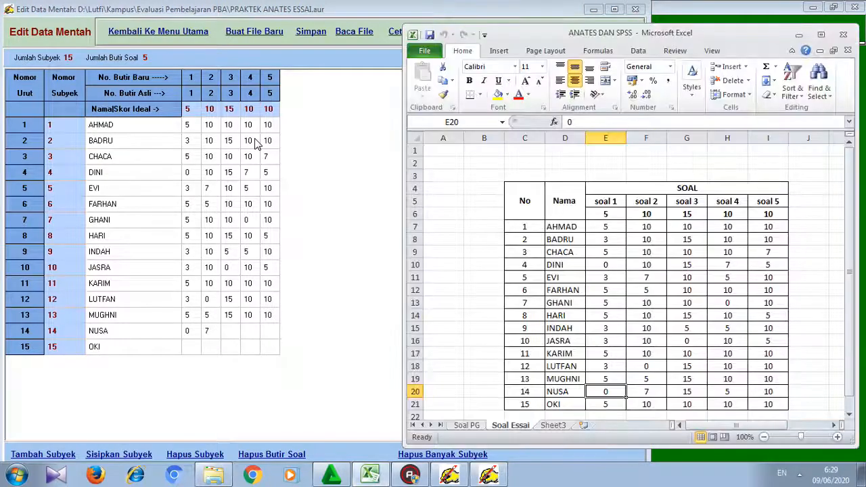
{"action": "key", "text": "alt+Tab"}
{"action": "type", "text": "15"}
{"action": "key", "text": "Return"}
{"action": "type", "text": "5"}
{"action": "key", "text": "Return"}
{"action": "type", "text": "10"}
{"action": "key", "text": "Return"}
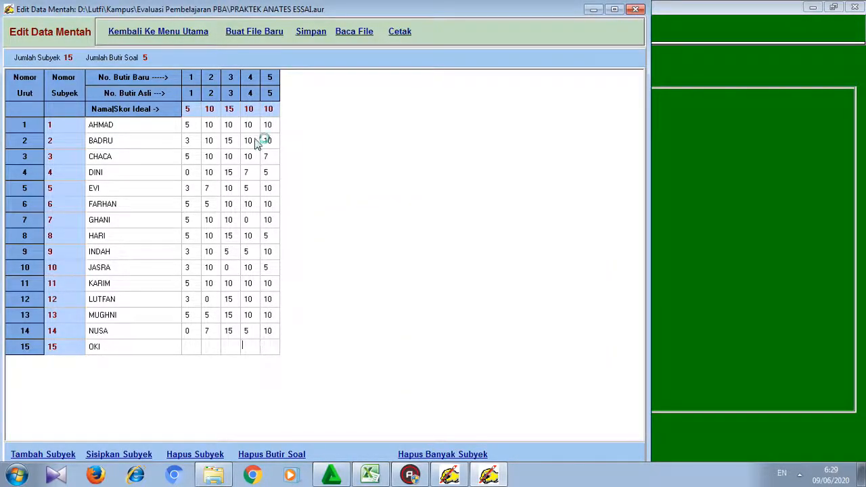
Step: Mark subject 15's row in Excel and enter its scores in Anates: 5, 10, 10, 10 and 10
{"action": "key", "text": "alt+Tab"}
{"action": "key", "text": "Down"}
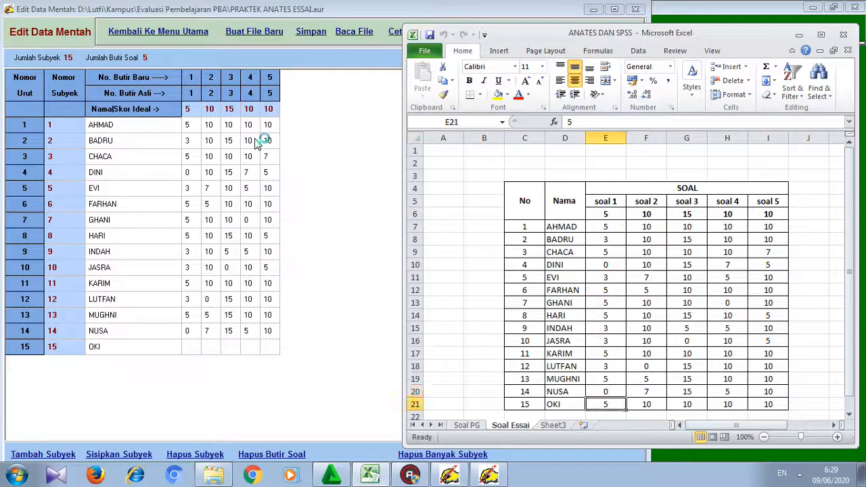
{"action": "key", "text": "alt+Tab"}
{"action": "type", "text": "5"}
{"action": "key", "text": "Return"}
{"action": "type", "text": "10"}
{"action": "key", "text": "Return"}
{"action": "type", "text": "10"}
{"action": "key", "text": "Return"}
{"action": "type", "text": "10"}
{"action": "key", "text": "Return"}
{"action": "type", "text": "10"}
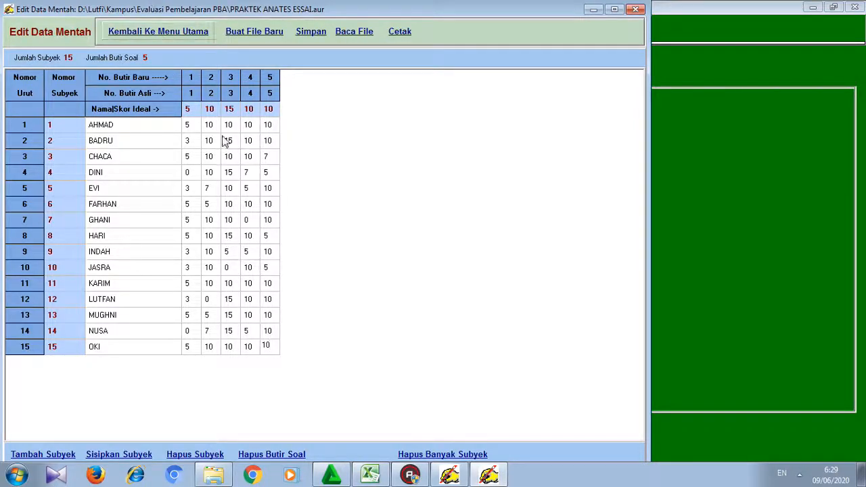
Step: Leave the raw data editor, score the essay data, and sort the subjects by score from high to low
{"action": "left_click", "coordinate": [166, 36]}
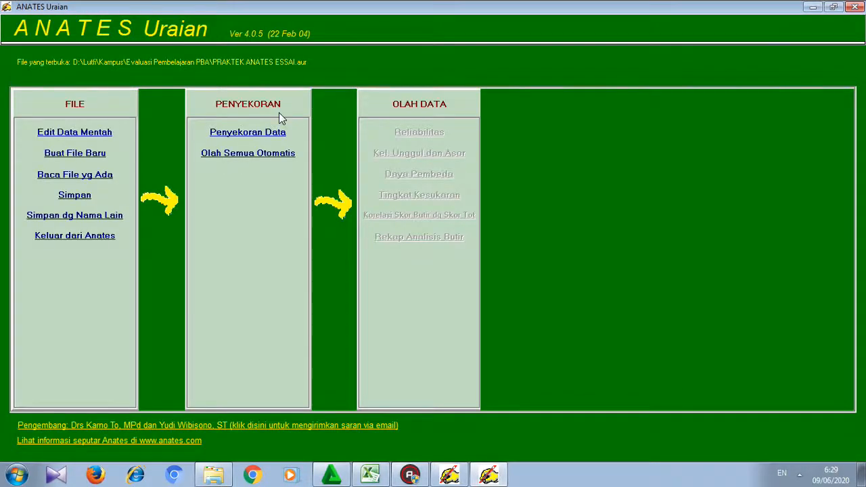
{"action": "left_click", "coordinate": [259, 135]}
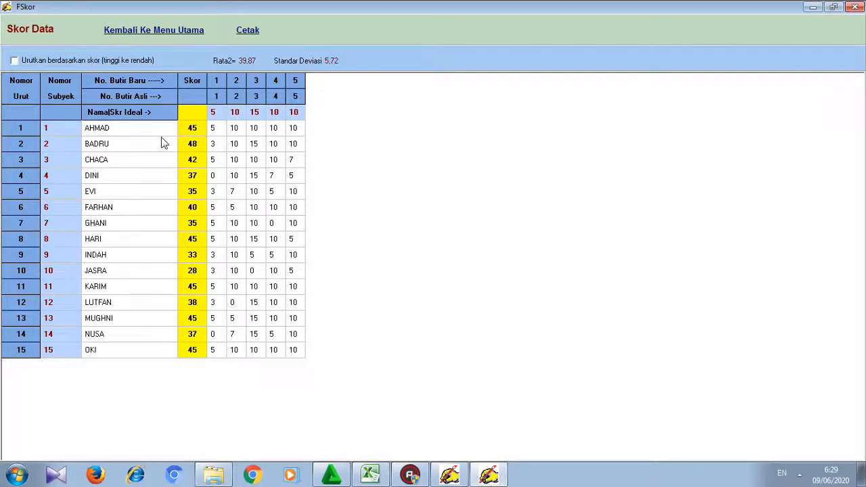
{"action": "left_click", "coordinate": [79, 61]}
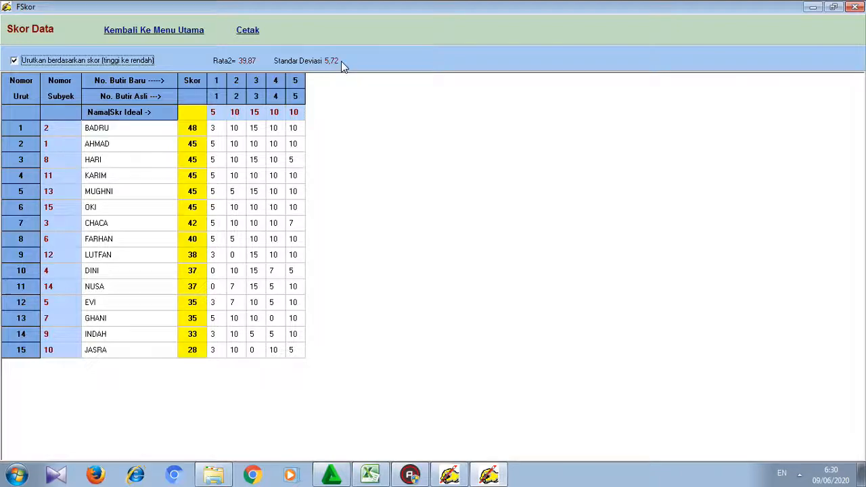
Step: Run the test reliability analysis (Reliabilitas) and the upper and lower group analysis (Kel. Unggul dan Asor)
{"action": "left_click", "coordinate": [172, 33]}
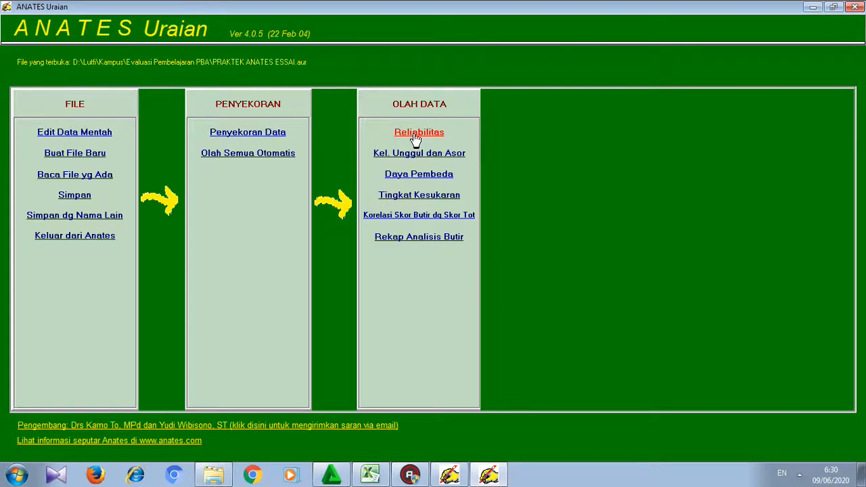
{"action": "left_click", "coordinate": [416, 134]}
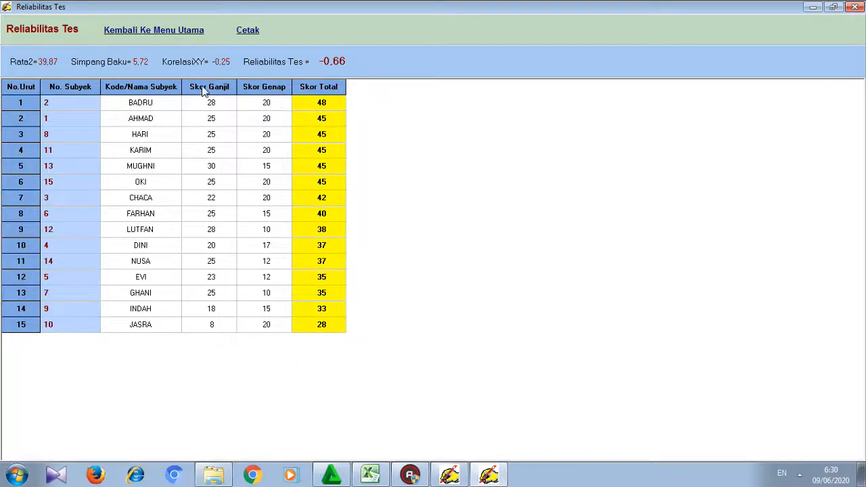
{"action": "left_click", "coordinate": [170, 32]}
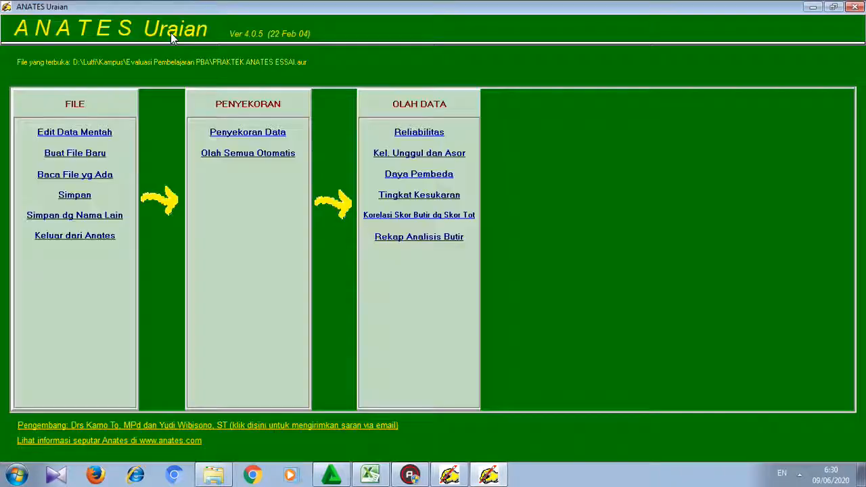
{"action": "left_click", "coordinate": [397, 155]}
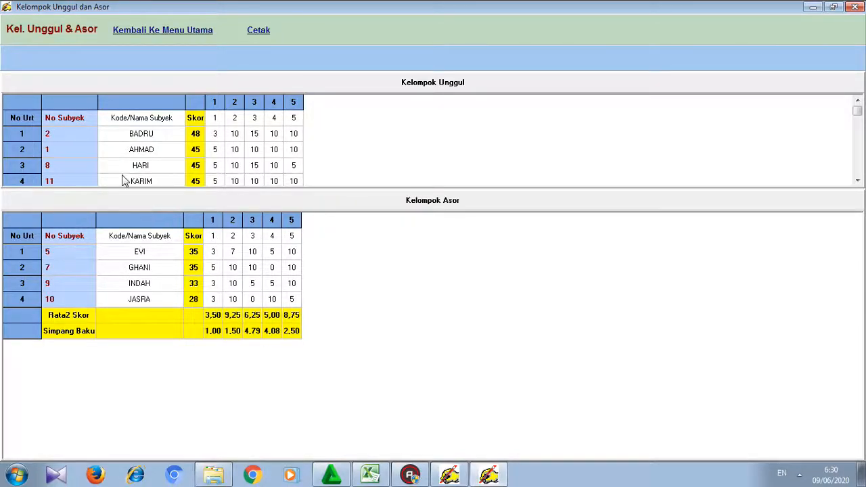
Step: Run the discrimination power analysis (Daya Pembeda) and the difficulty level analysis (Tingkat Kesukaran) for the essay items
{"action": "left_click", "coordinate": [139, 30]}
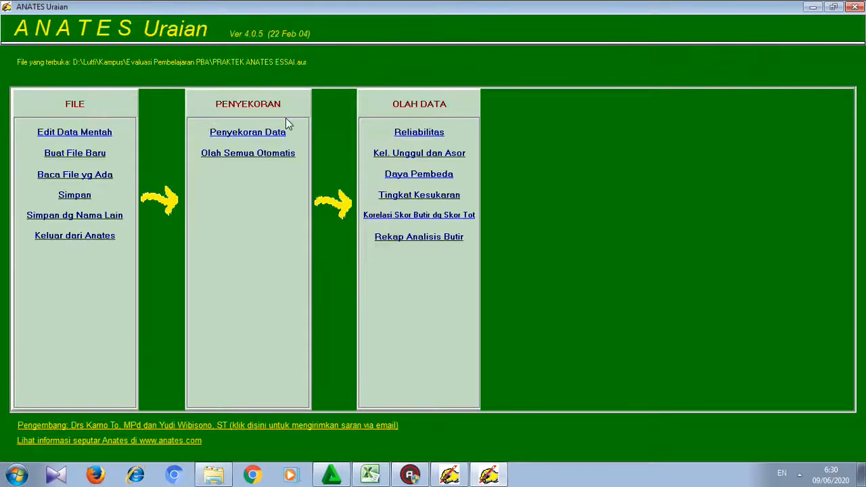
{"action": "left_click", "coordinate": [414, 175]}
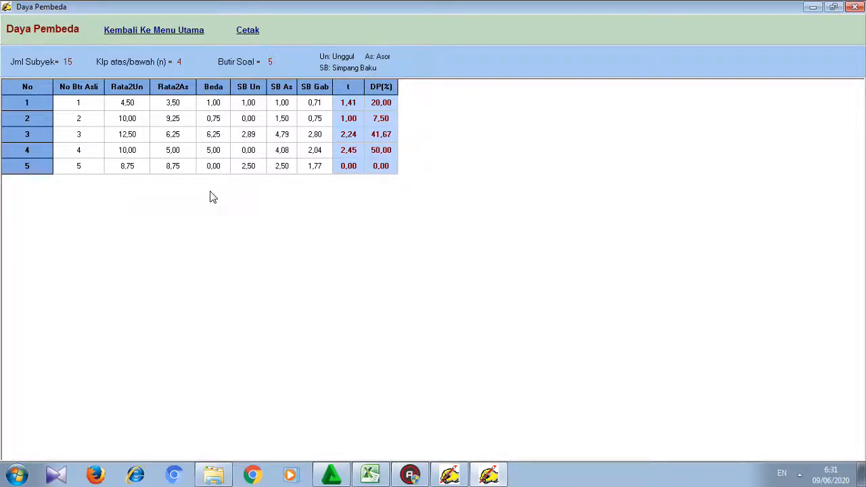
{"action": "left_click", "coordinate": [188, 38]}
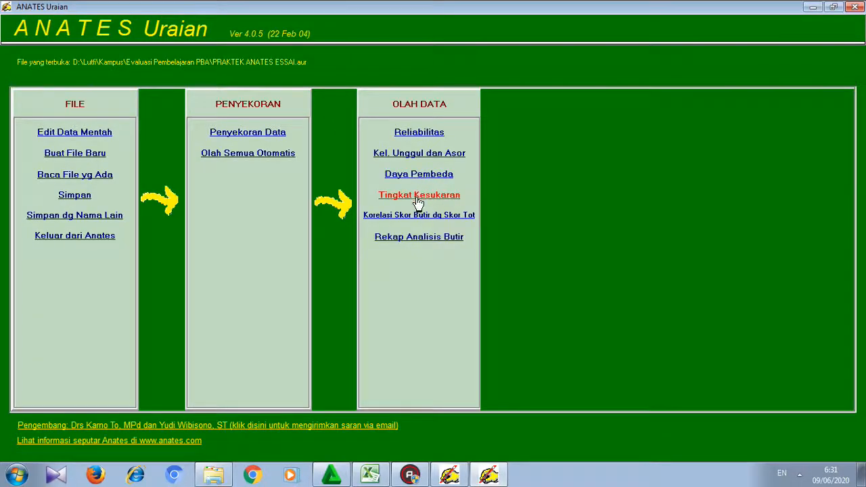
{"action": "left_click", "coordinate": [419, 197]}
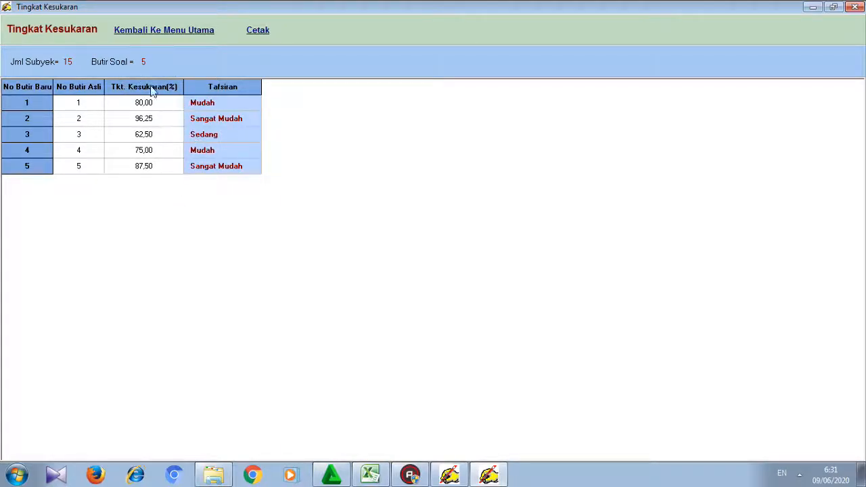
Step: Run the item-total score correlation analysis and produce the item analysis recap (Rekap Analisis Butir)
{"action": "left_click", "coordinate": [168, 34]}
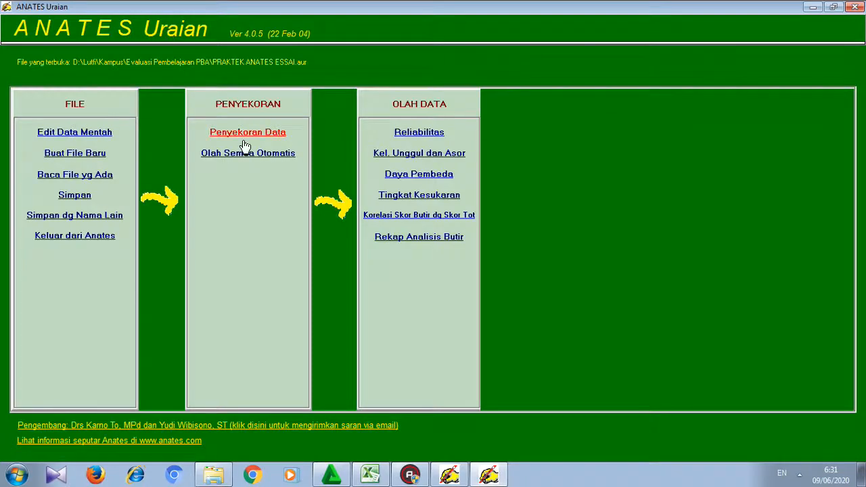
{"action": "left_click", "coordinate": [415, 216]}
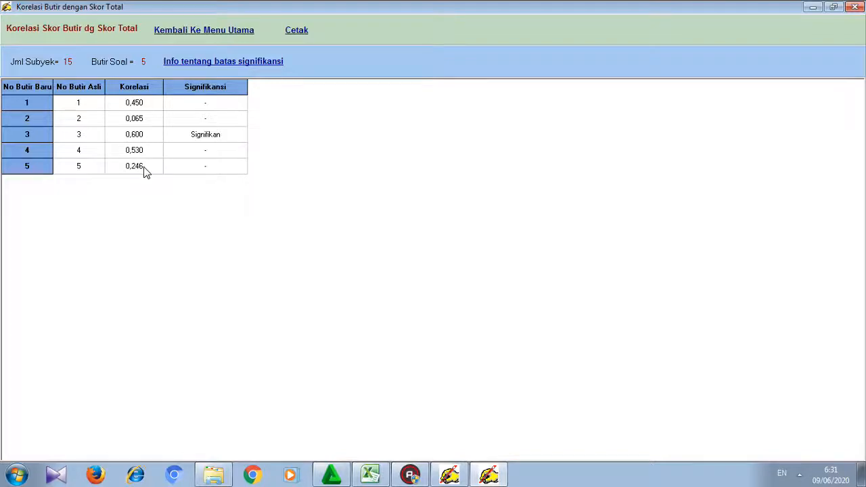
{"action": "left_click", "coordinate": [184, 32]}
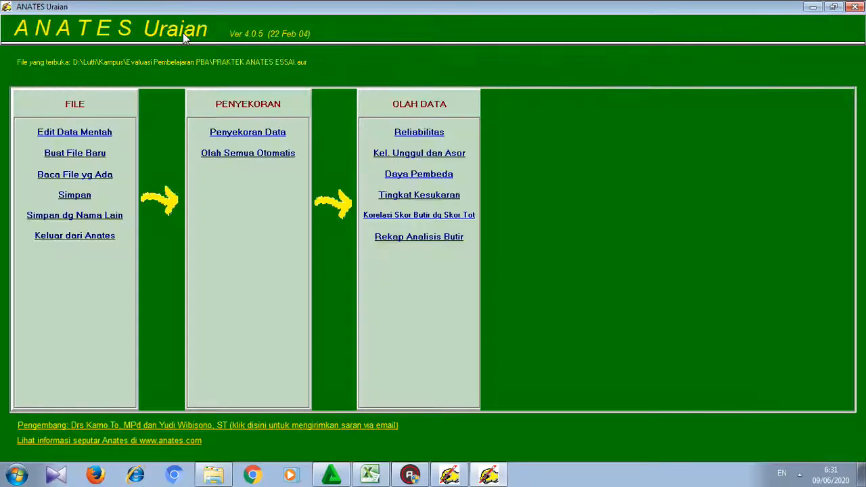
{"action": "left_click", "coordinate": [418, 239]}
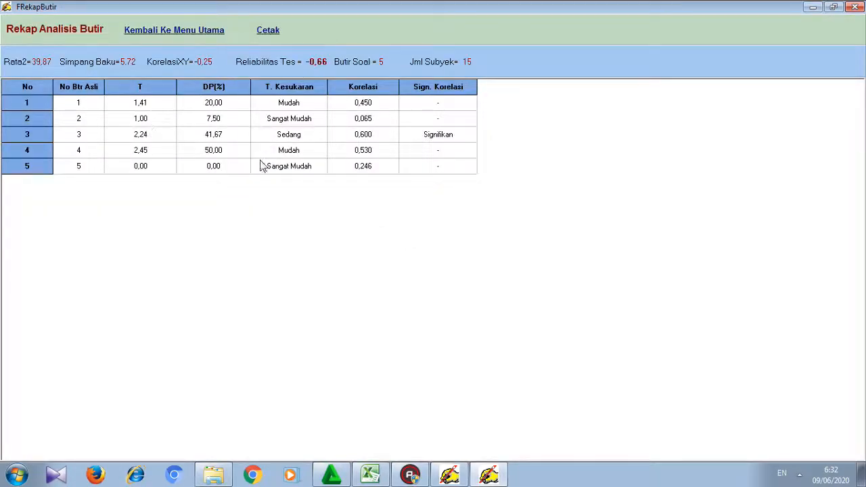
Step: Process all analyses automatically (Olah Semua Otomatis) and read through the combined report to its end
{"action": "left_click", "coordinate": [168, 30]}
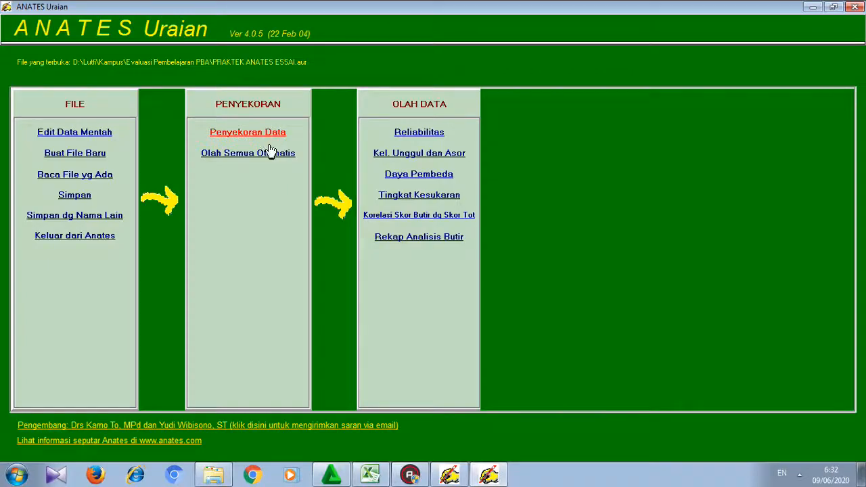
{"action": "left_click", "coordinate": [268, 155]}
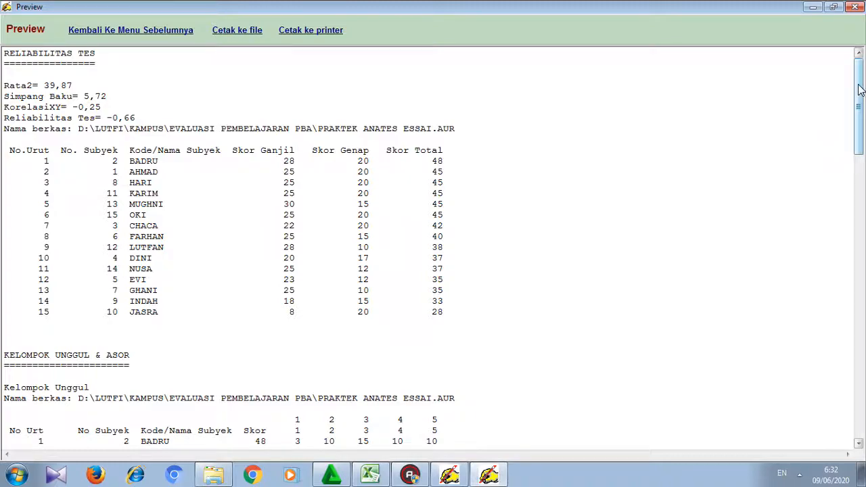
{"action": "left_click_drag", "start_coordinate": [860, 90], "coordinate": [862, 189]}
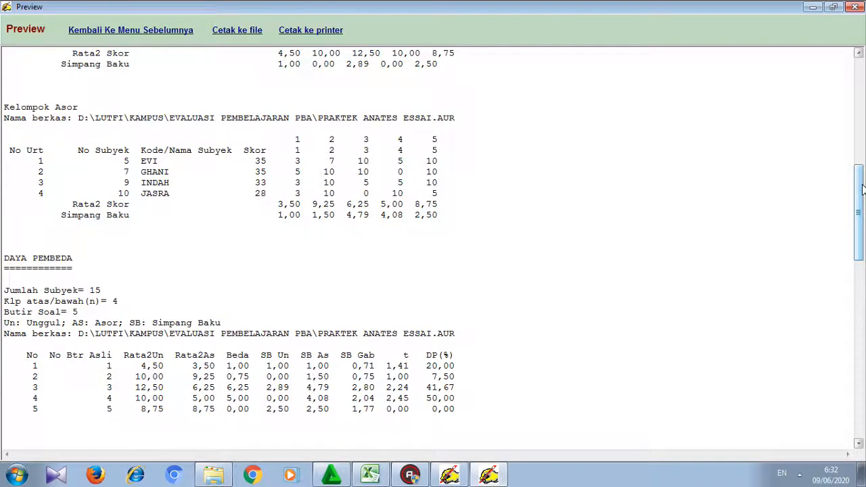
{"action": "left_click_drag", "start_coordinate": [862, 190], "coordinate": [863, 366]}
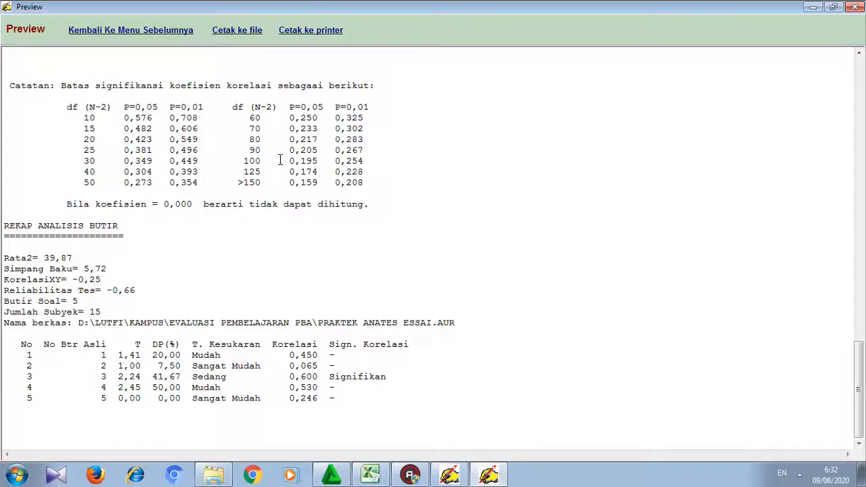
Step: Leave the report preview and close Anates Uraian
{"action": "left_click", "coordinate": [155, 30]}
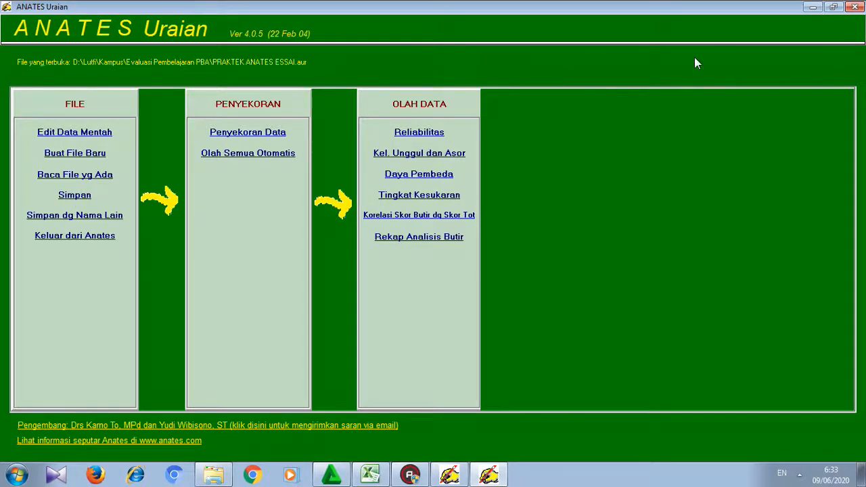
{"action": "left_click", "coordinate": [857, 8]}
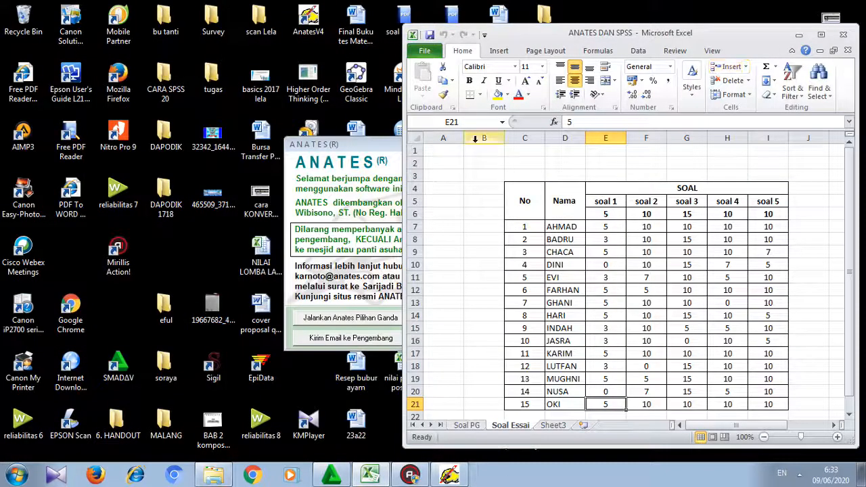
Step: Examine the answer table and the 0/1 scored table on the Soal PG sheet in the maximized Excel window
{"action": "left_click", "coordinate": [465, 425]}
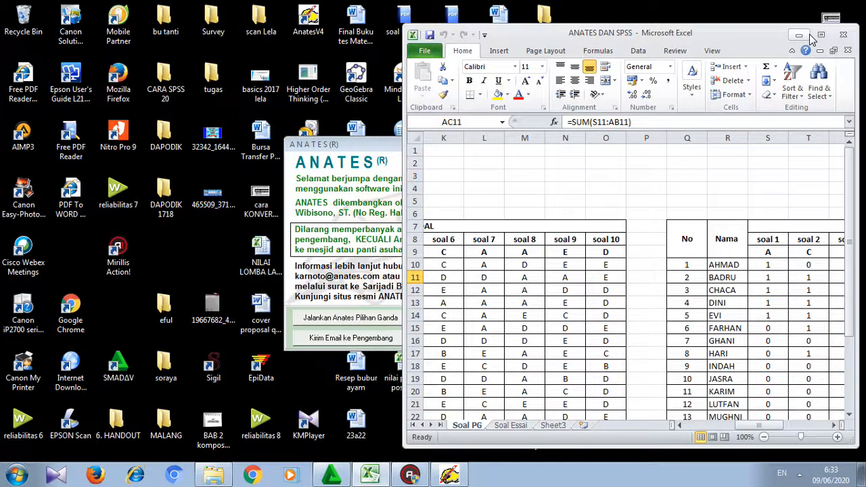
{"action": "left_click", "coordinate": [820, 34]}
{"action": "left_click", "coordinate": [144, 235]}
{"action": "key", "text": "Left"}
{"action": "key", "text": "Left"}
{"action": "key", "text": "Left"}
{"action": "key", "text": "Left"}
{"action": "key", "text": "Left"}
{"action": "key", "text": "Left"}
{"action": "key", "text": "Left"}
{"action": "key", "text": "Left"}
{"action": "key", "text": "Left"}
{"action": "key", "text": "Left"}
{"action": "key", "text": "Left"}
{"action": "key", "text": "Left"}
{"action": "key", "text": "Left"}
{"action": "key", "text": "Right"}
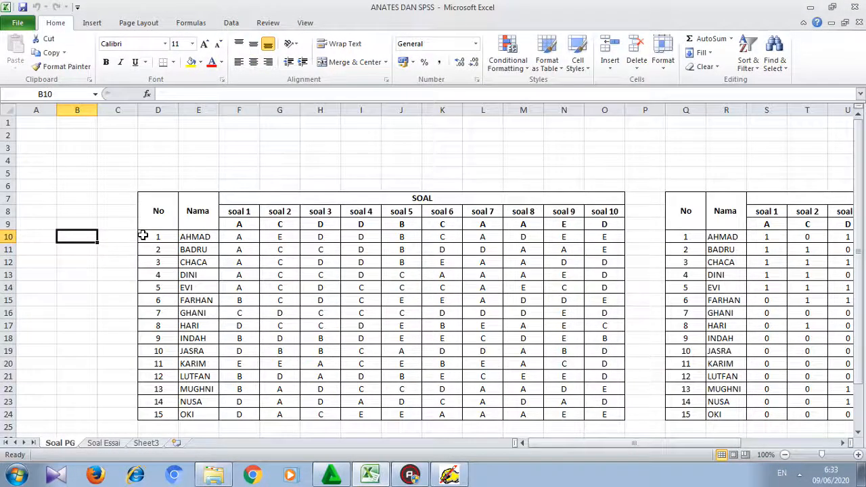
{"action": "key", "text": "Right"}
{"action": "key", "text": "Right"}
{"action": "key", "text": "Right"}
{"action": "key", "text": "Right"}
{"action": "key", "text": "Right"}
{"action": "key", "text": "Right"}
{"action": "key", "text": "Right"}
{"action": "key", "text": "Right"}
{"action": "key", "text": "Right"}
{"action": "key", "text": "Right"}
{"action": "key", "text": "Right"}
{"action": "key", "text": "Right"}
{"action": "key", "text": "Right"}
{"action": "key", "text": "Right"}
{"action": "key", "text": "Right"}
{"action": "key", "text": "Right"}
{"action": "key", "text": "Right"}
{"action": "key", "text": "Right"}
{"action": "key", "text": "Right"}
{"action": "key", "text": "Right"}
{"action": "key", "text": "Left"}
{"action": "key", "text": "Left"}
{"action": "key", "text": "Left"}
{"action": "key", "text": "Right"}
{"action": "key", "text": "Right"}
{"action": "key", "text": "Right"}
{"action": "key", "text": "Right"}
{"action": "key", "text": "Right"}
{"action": "key", "text": "Right"}
{"action": "key", "text": "Right"}
{"action": "key", "text": "Right"}
{"action": "key", "text": "Right"}
{"action": "key", "text": "Right"}
{"action": "key", "text": "Left"}
{"action": "key", "text": "Right"}
{"action": "key", "text": "Left"}
{"action": "key", "text": "Left"}
{"action": "key", "text": "Left"}
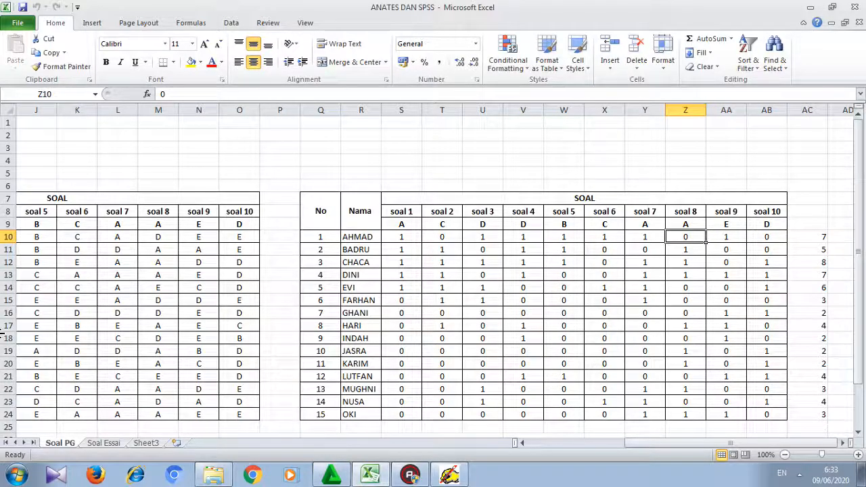
Step: Show the Soal Essai sheet in Excel and switch to the Anates start window
{"action": "left_click", "coordinate": [105, 443]}
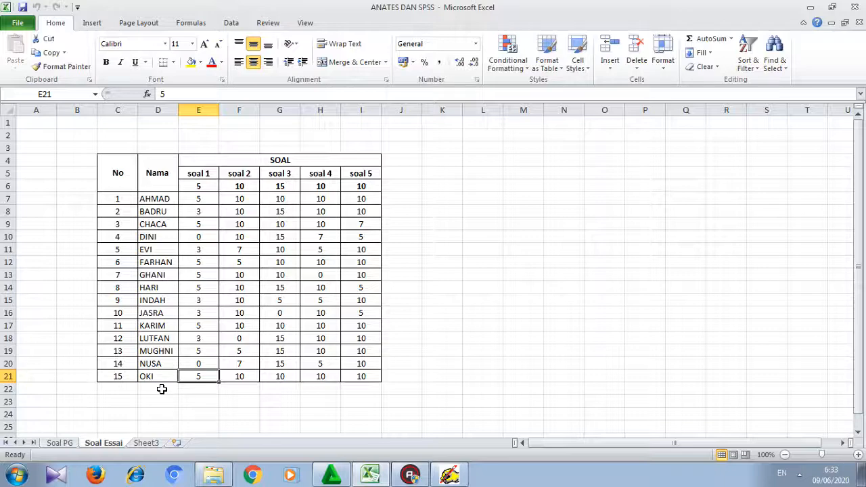
{"action": "left_click", "coordinate": [449, 474]}
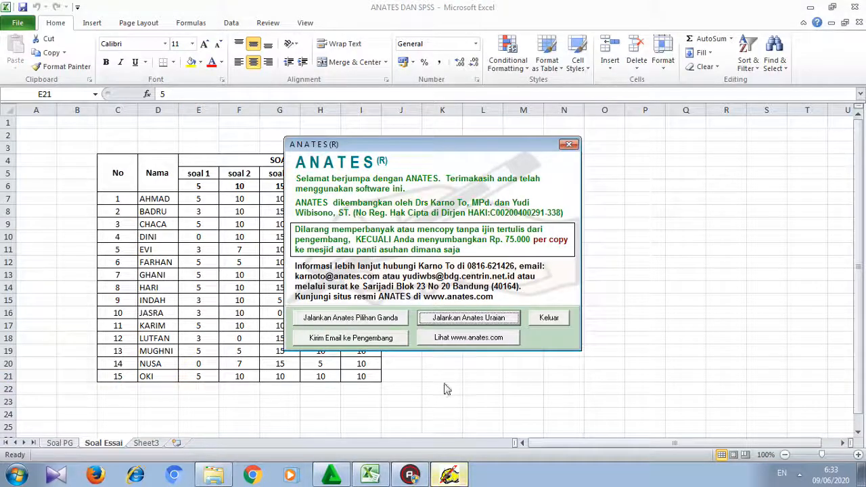